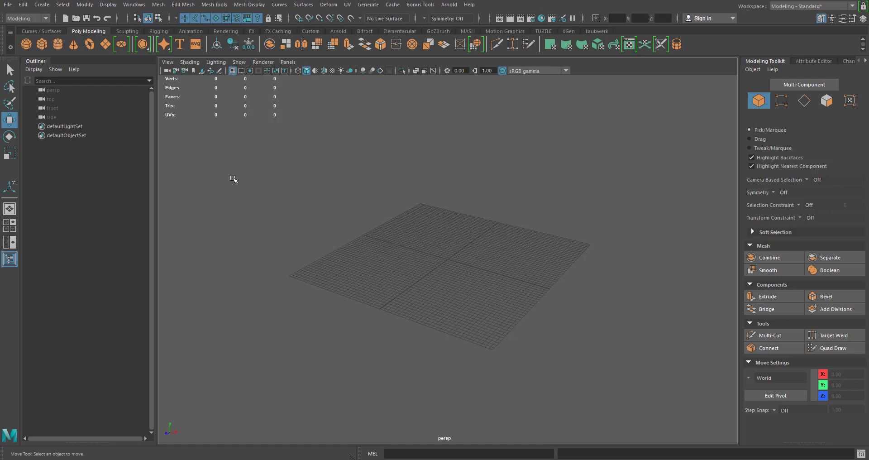
- Zoom into the grid and create a polygon plane, pPlane1, at the origin
scroll(414, 275, up, 5)
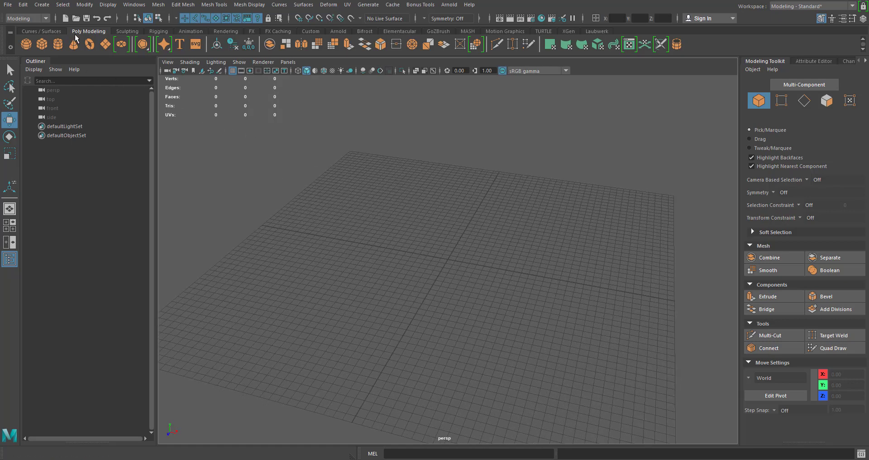
click(106, 45)
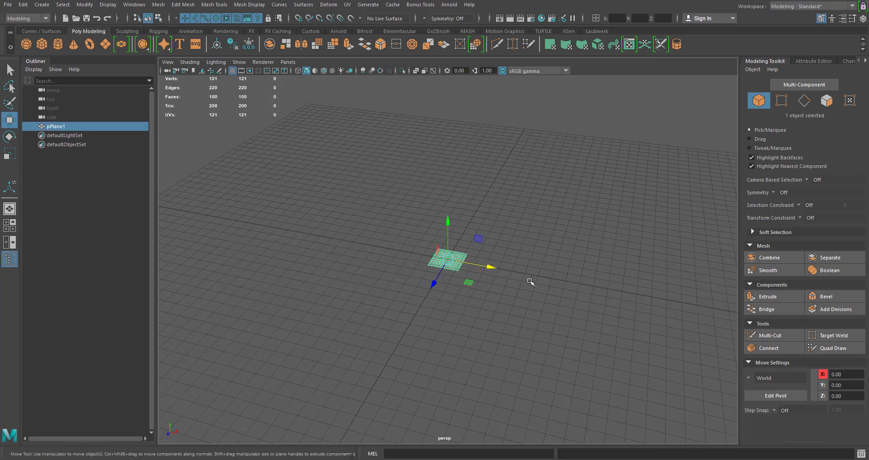
- Scale pPlane1 uniformly to 42.26 on X, Y and Z
alt+drag(564, 280, 485, 266)
key(e)
key(r)
middle_drag(484, 264, 637, 321)
alt+right_drag(636, 321, 420, 252)
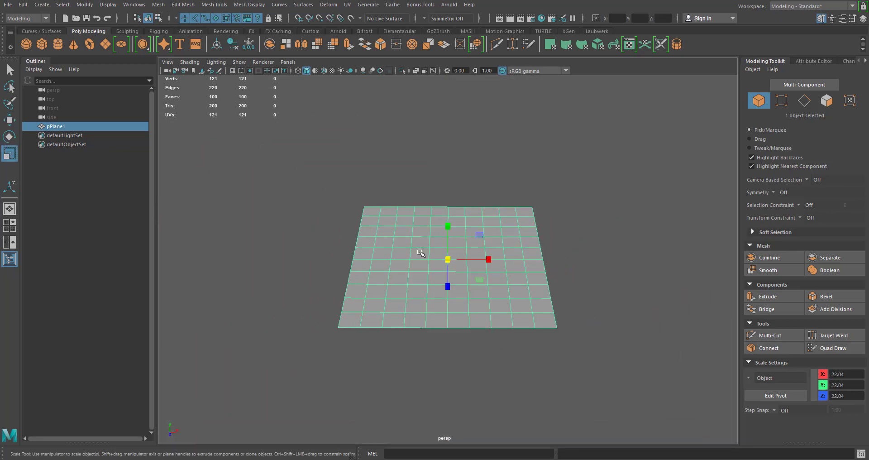
drag(446, 261, 410, 211)
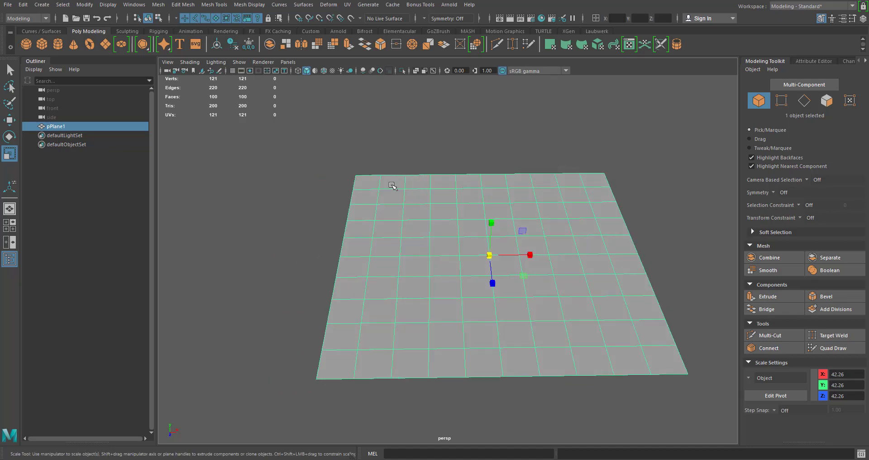
right_click(392, 185)
- In Edge mode, select alternating edge rings down the plane's columns, 33 edges in total
click(392, 159)
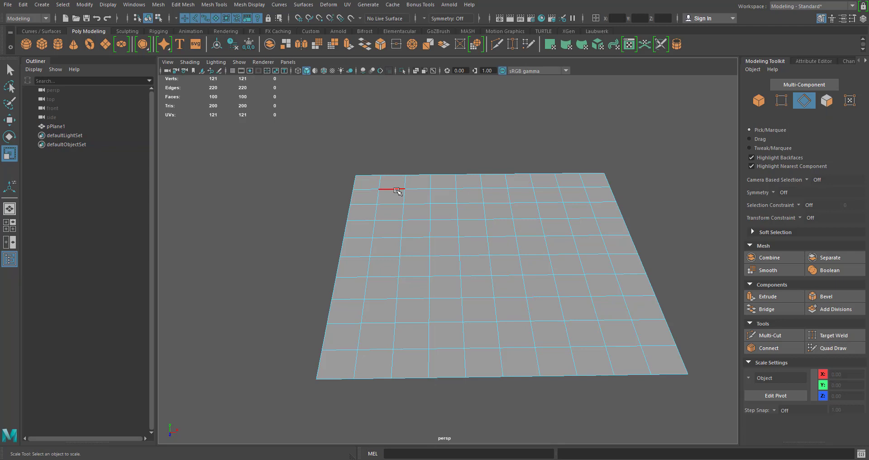
click(398, 190)
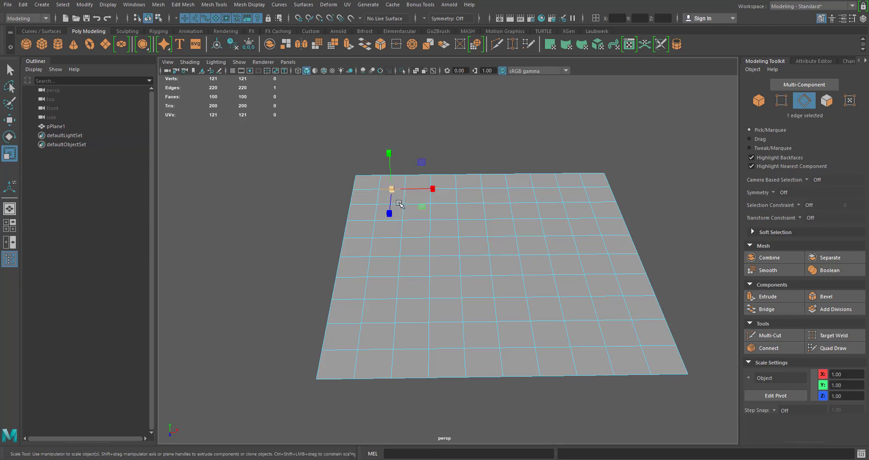
key(q)
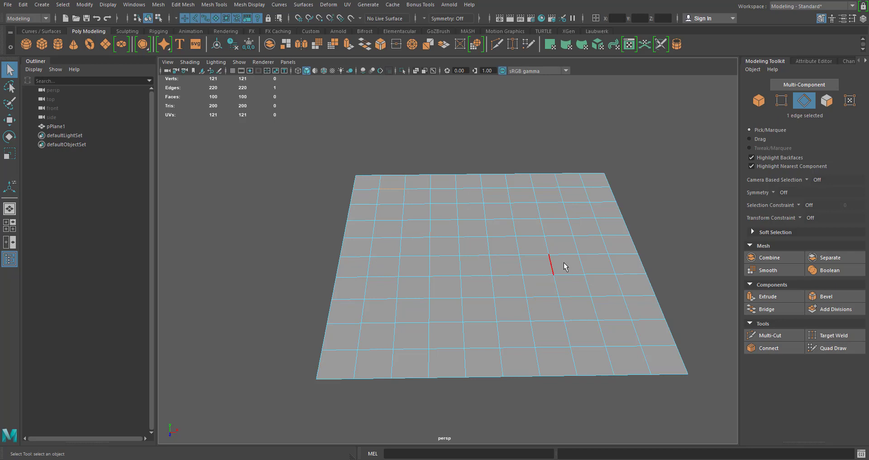
shift+double_click(394, 204)
shift+click(469, 189)
click(546, 187)
key(ctrl+z)
shift+click(546, 189)
alt+middle_drag(415, 273, 361, 243)
alt+right_drag(394, 250, 414, 256)
alt+middle_drag(422, 252, 433, 252)
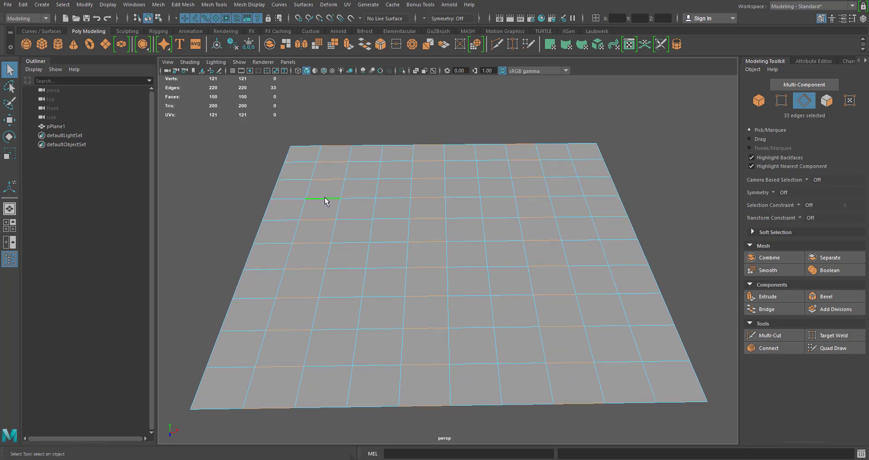
shift+right_drag(325, 197, 368, 202)
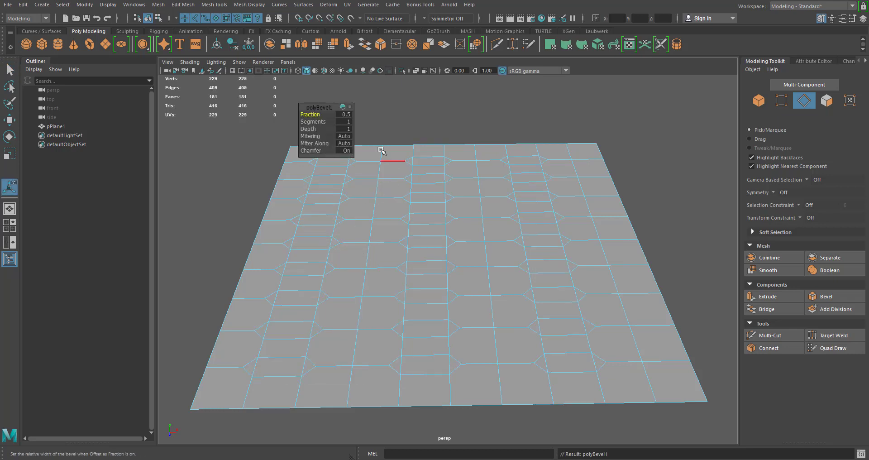
- Set polyBevel1's Fraction to 1, turning the grid into a hexagon tile pattern
drag(321, 105, 660, 96)
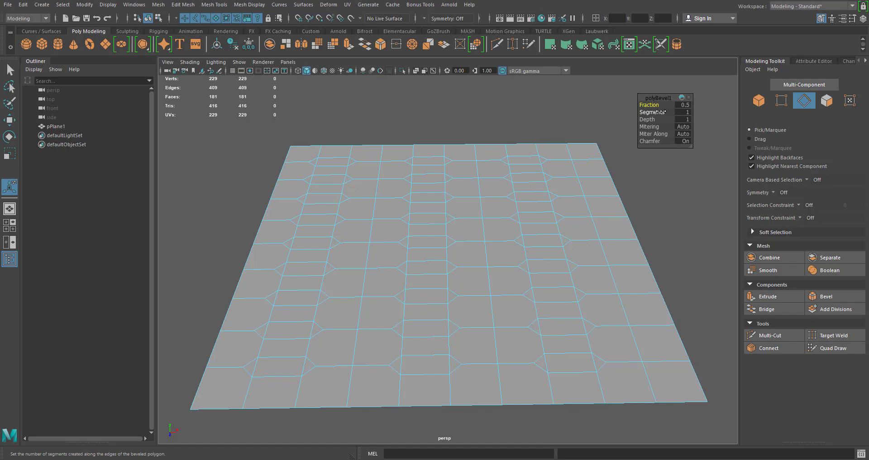
drag(661, 106, 687, 109)
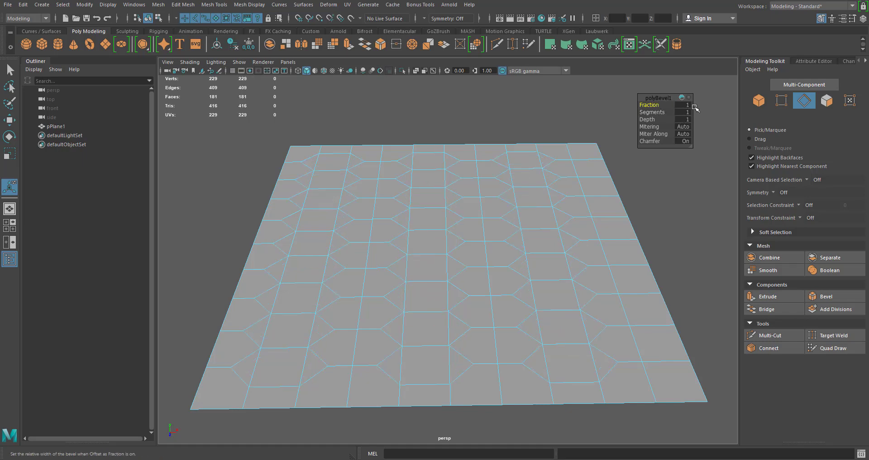
alt+drag(575, 235, 472, 202)
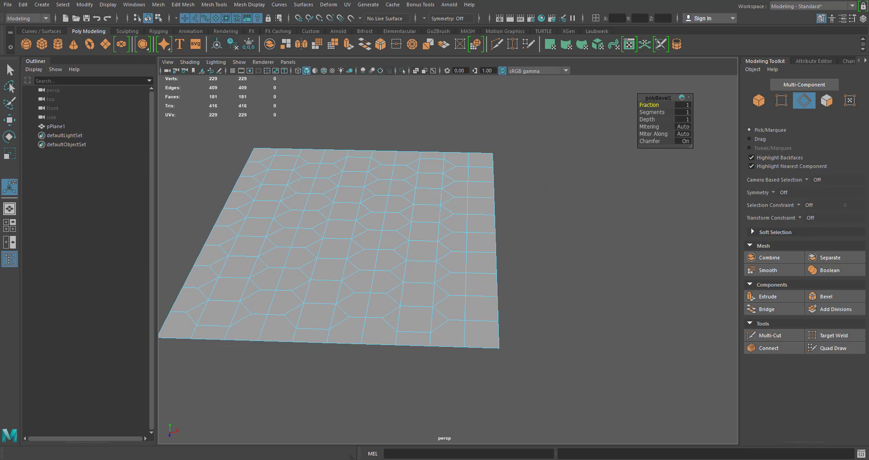
- In Face mode, delete the partial faces along the plane's right border
right_drag(477, 163, 480, 190)
double_click(482, 176)
key(Delete)
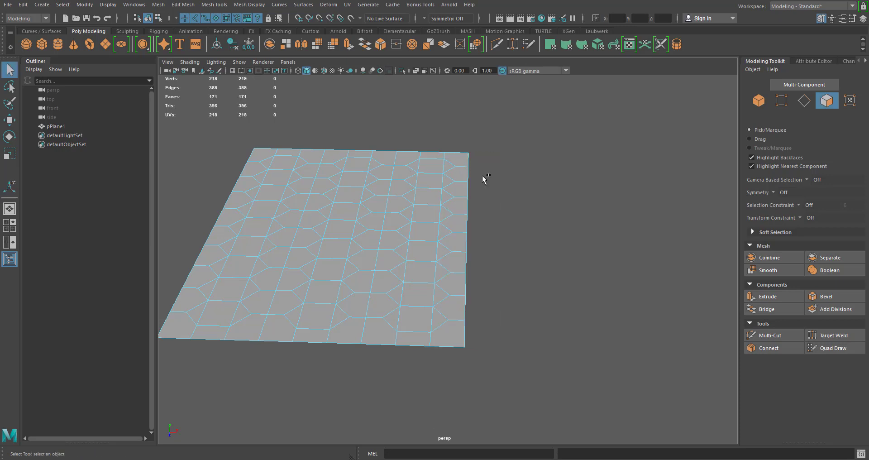
click(456, 158)
shift+click(462, 172)
alt+drag(495, 212, 493, 210)
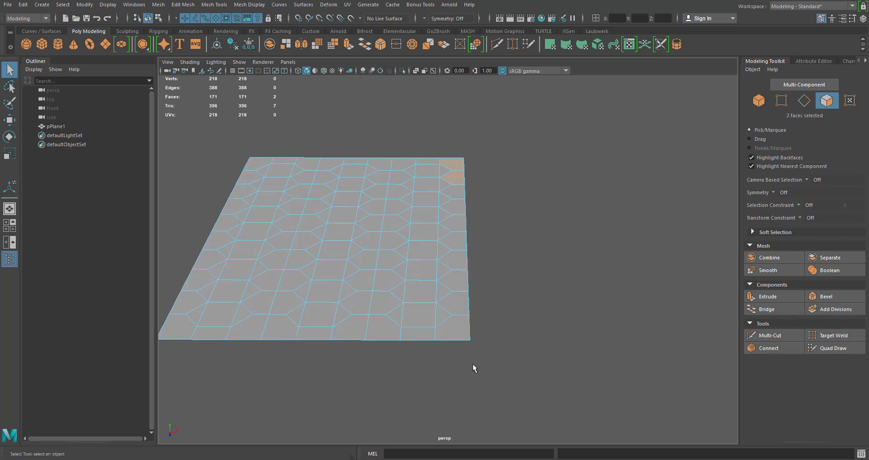
drag(500, 144, 457, 341)
click(505, 144)
drag(506, 148, 459, 341)
key(Delete)
- Delete the bottom row of partial border faces
alt+drag(464, 230, 456, 274)
alt+middle_drag(456, 274, 661, 140)
alt+drag(637, 161, 640, 200)
alt+middle_drag(639, 200, 474, 214)
drag(267, 287, 522, 333)
key(Delete)
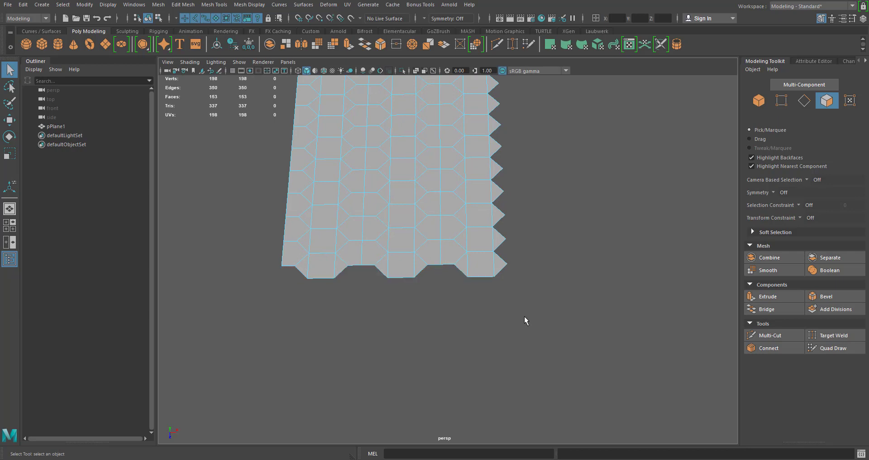
- Delete the left column and top row of partial faces, leaving zigzag hexagon edges
alt+middle_drag(461, 217, 587, 298)
drag(372, 116, 431, 383)
key(Delete)
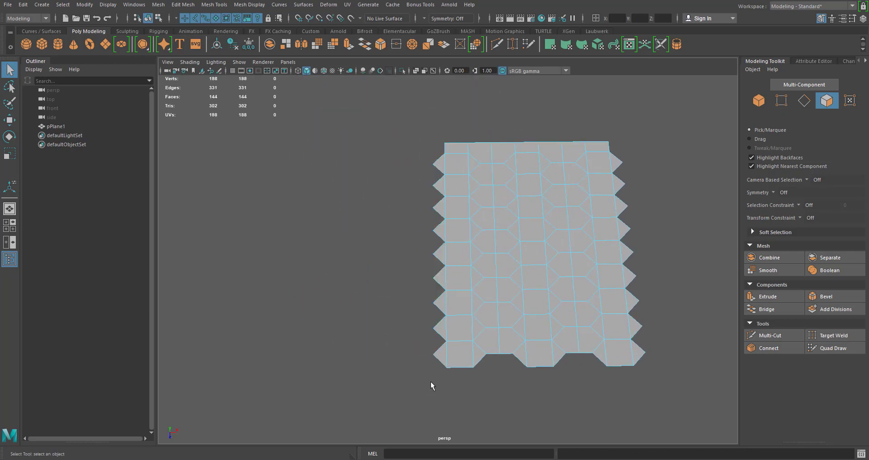
alt+middle_drag(458, 351, 353, 375)
drag(326, 138, 683, 207)
key(Delete)
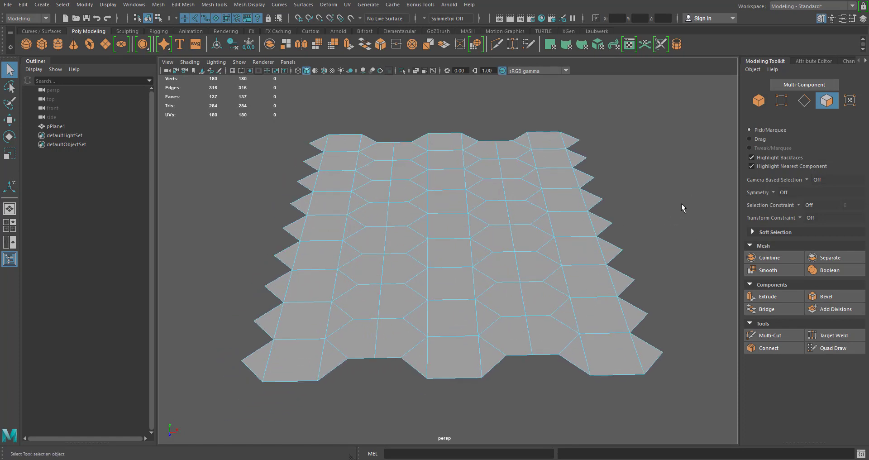
- Delete two vertical edge loops, leaving the mesh with 121 faces and 162 vertices
scroll(525, 218, down, 3)
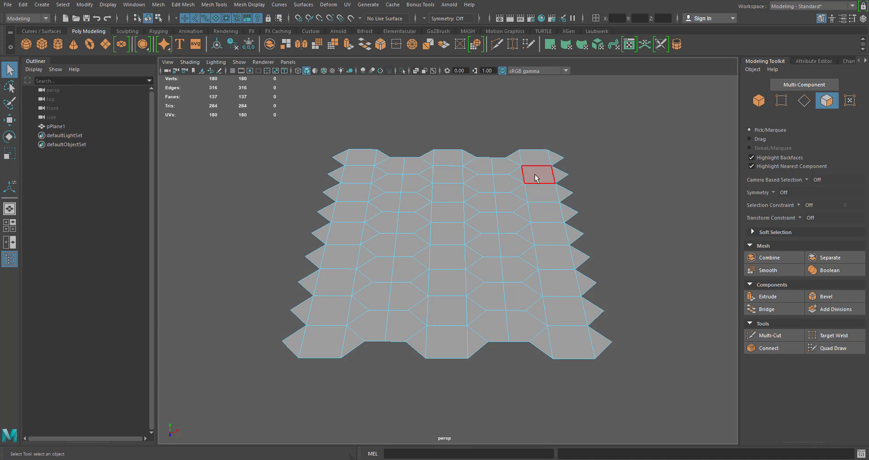
right_drag(404, 169, 404, 143)
double_click(404, 167)
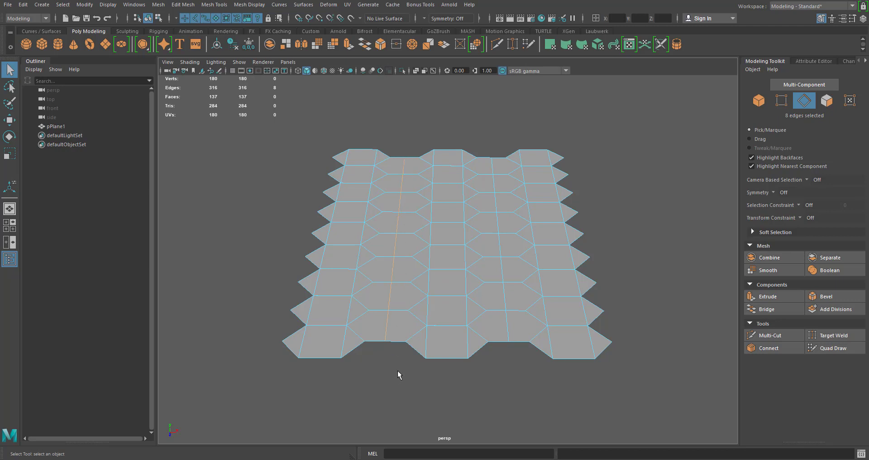
key(Delete)
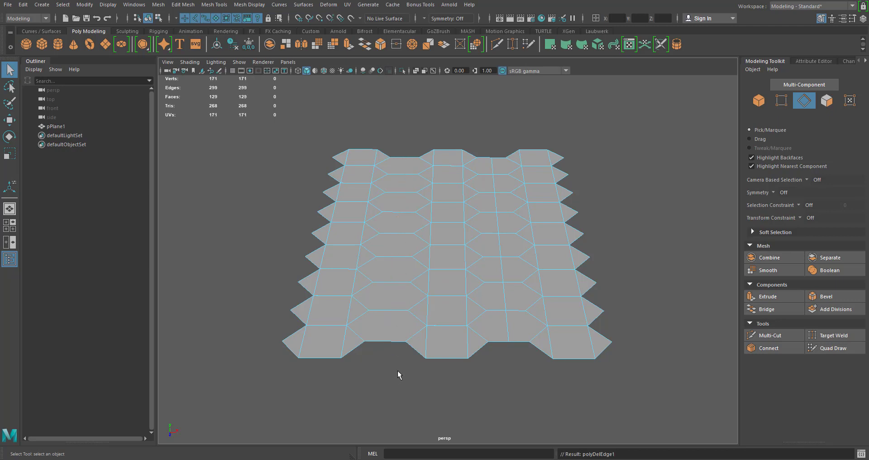
double_click(493, 160)
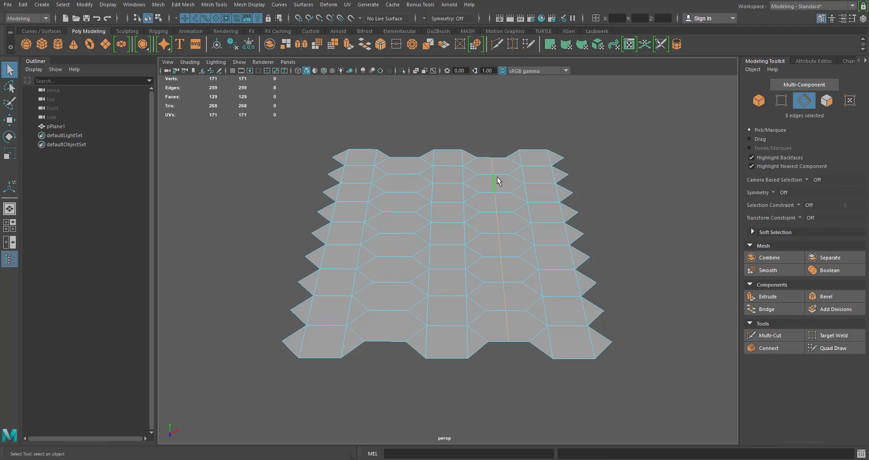
key(Delete)
alt+drag(575, 225, 403, 213)
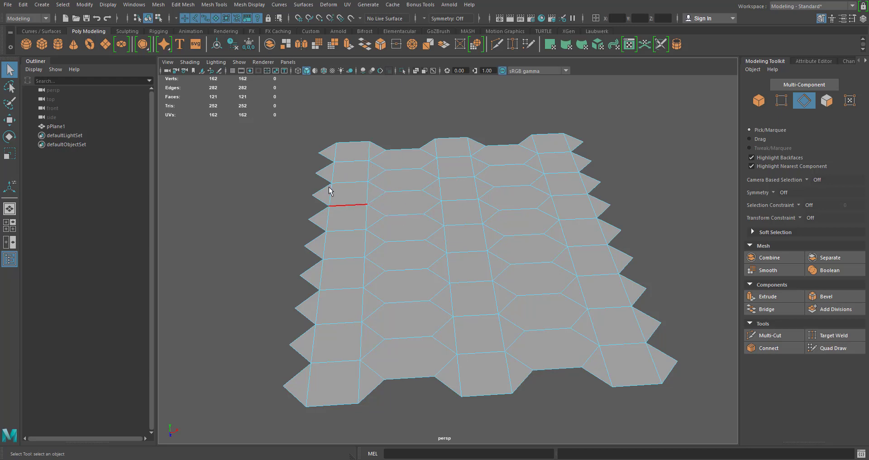
mouse_move(367, 199)
alt+mouse_down()
mouse_move(392, 196)
mouse_move(369, 200)
alt+mouse_up()
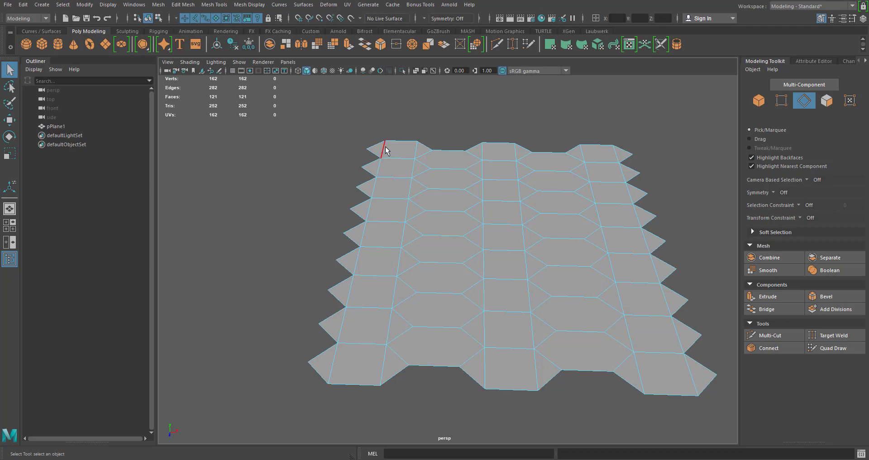
- Select the vertical splitting edges inside the hexagons of the left columns
shift+click(384, 148)
shift+click(415, 151)
click(383, 151)
shift+click(415, 149)
shift+click(381, 167)
shift+click(413, 169)
shift+click(375, 187)
shift+click(409, 188)
shift+click(371, 209)
shift+click(407, 212)
shift+click(367, 233)
shift+click(403, 233)
shift+click(357, 261)
shift+click(395, 263)
shift+click(378, 291)
shift+click(347, 332)
shift+click(390, 326)
shift+click(340, 360)
shift+click(378, 365)
- Add the centre column's splitting edges on both sides to the selection
shift+click(485, 368)
shift+click(529, 367)
shift+click(516, 346)
shift+click(533, 331)
shift+click(486, 327)
shift+click(485, 295)
shift+click(528, 294)
shift+click(525, 265)
shift+click(523, 236)
shift+click(521, 212)
shift+click(519, 191)
shift+click(517, 171)
shift+click(517, 151)
shift+click(488, 154)
shift+click(485, 170)
shift+click(486, 190)
shift+click(484, 213)
shift+click(483, 237)
shift+click(484, 265)
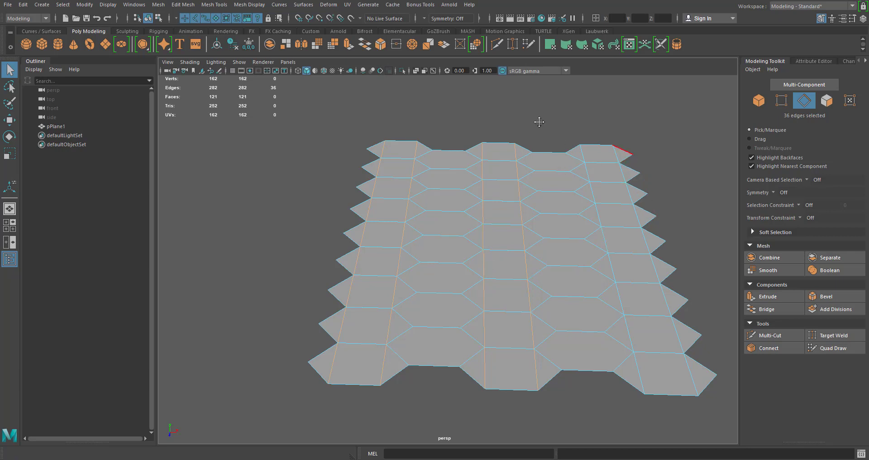
- Add the right columns' splitting edges, then delete all 54 edges to leave 67 hexagon faces
alt+middle_drag(554, 122, 471, 130)
shift+click(507, 151)
shift+click(538, 151)
shift+click(509, 172)
shift+click(510, 189)
shift+click(512, 214)
shift+click(513, 242)
shift+click(514, 264)
shift+click(515, 293)
shift+click(518, 332)
shift+click(524, 364)
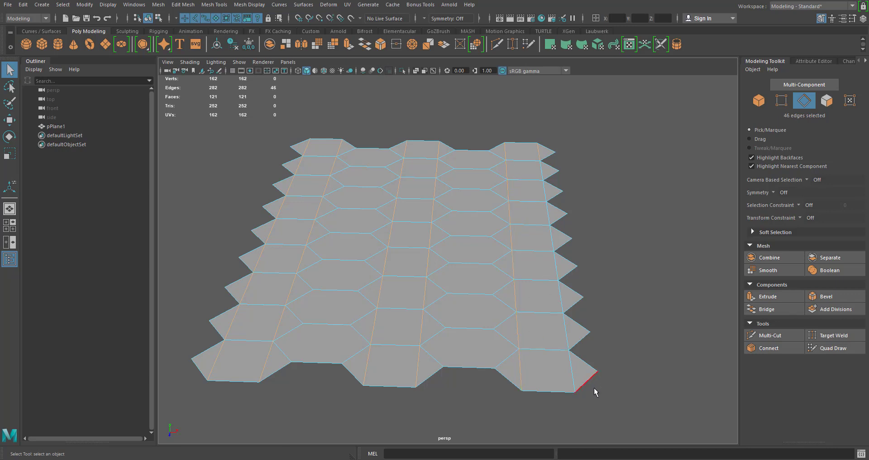
shift+click(572, 362)
shift+click(567, 328)
shift+click(566, 297)
shift+click(557, 265)
shift+click(553, 237)
key(Delete)
- Frame the hexagon mesh and marquee-select its vertices in Vertex mode
alt+drag(433, 199, 425, 220)
alt+right_drag(533, 260, 460, 230)
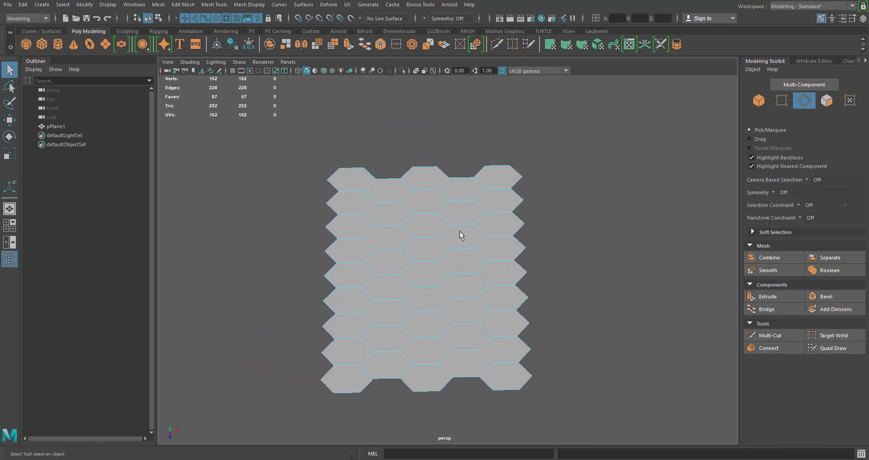
scroll(446, 215, up, 1)
alt+middle_drag(426, 221, 438, 202)
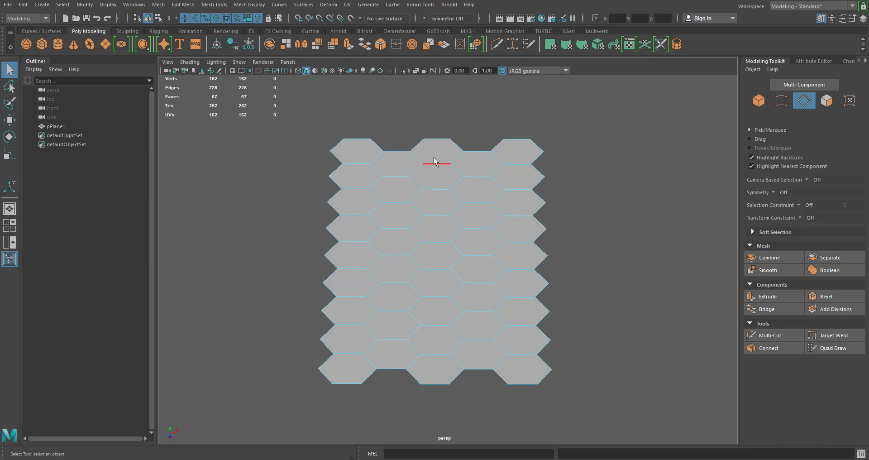
right_drag(430, 158, 390, 155)
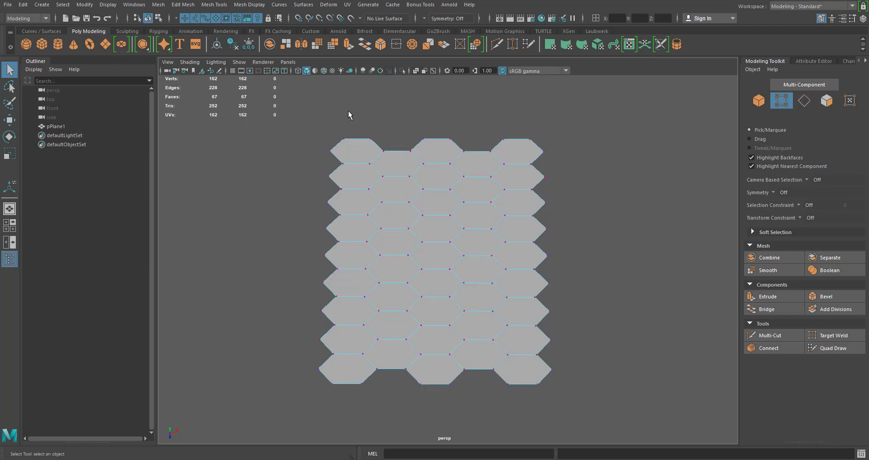
drag(385, 221, 620, 406)
- Move the selected vertices along X to -0.79, then slide the right-hand columns left
key(w)
drag(498, 256, 486, 258)
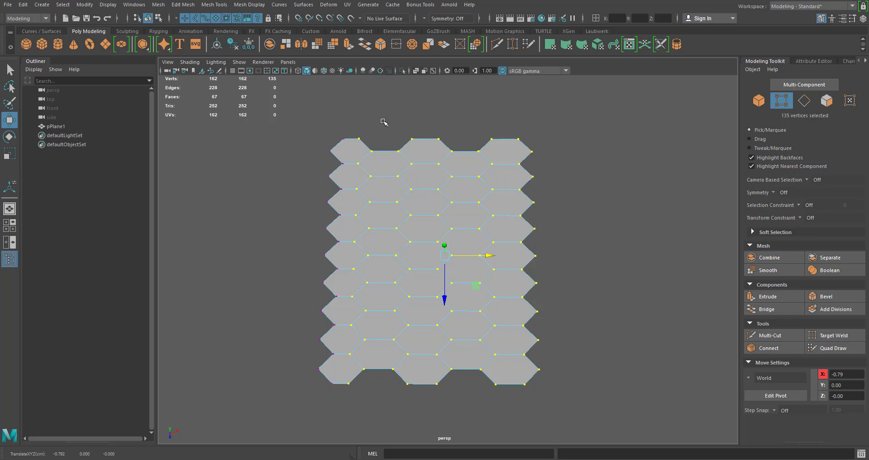
drag(389, 123, 598, 428)
drag(512, 256, 499, 258)
- Slide successively narrower groups of right-hand columns left until the tiles form regular hexagons
drag(417, 115, 573, 394)
drag(518, 255, 507, 255)
drag(449, 119, 586, 420)
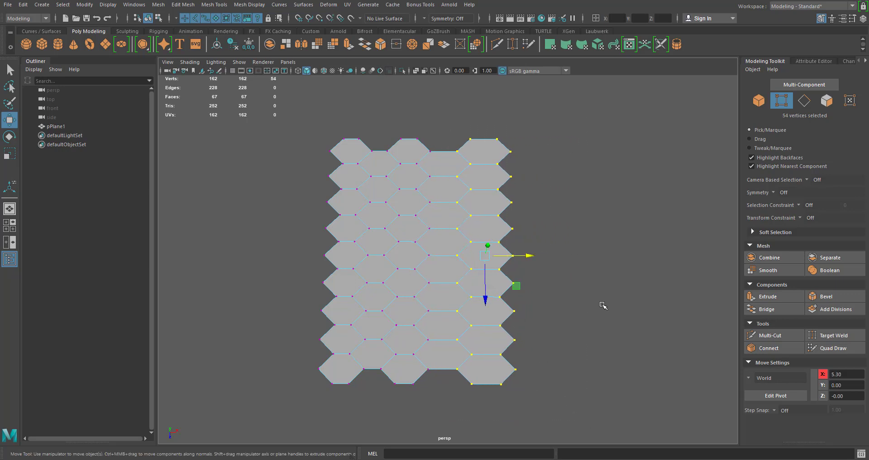
drag(529, 256, 521, 256)
drag(476, 122, 568, 415)
drag(540, 257, 528, 261)
click(569, 349)
alt+drag(569, 349, 627, 332)
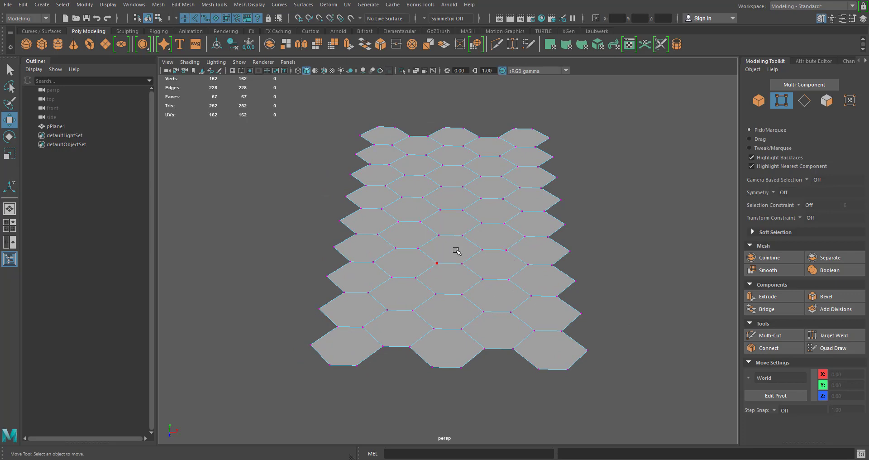
right_drag(455, 249, 454, 263)
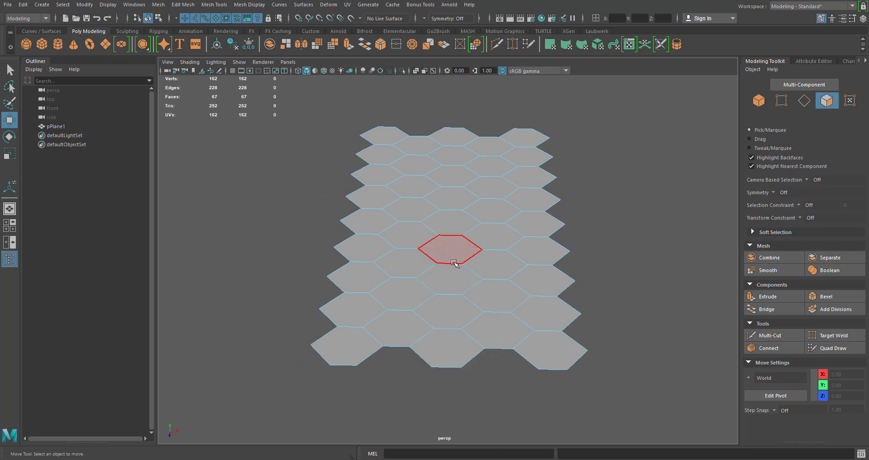
- Extrude all 67 hexagon faces with an Offset of 0.6 to inset each tile
double_click(457, 253)
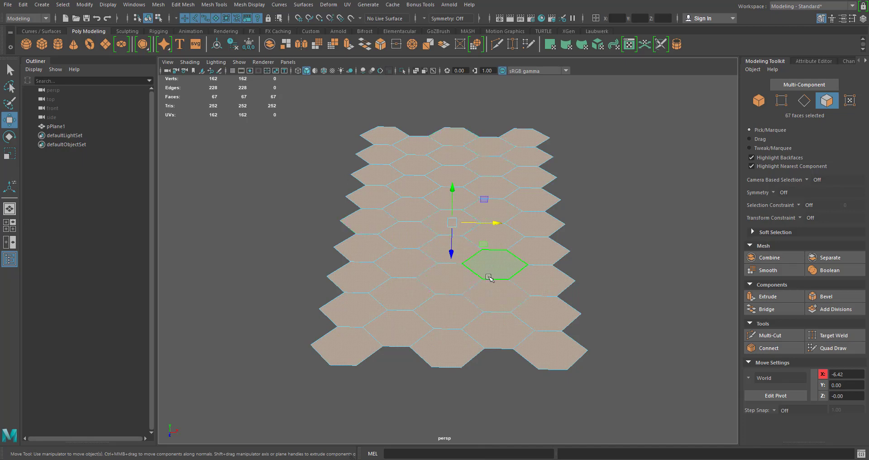
shift+right_click(387, 253)
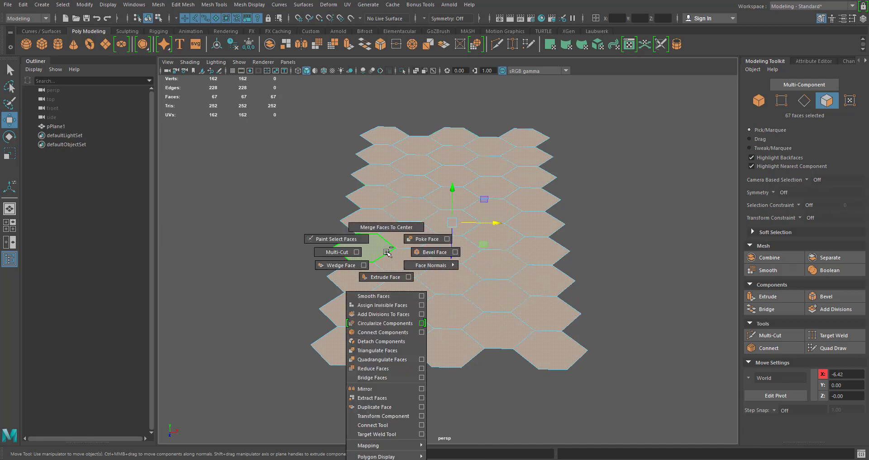
click(387, 277)
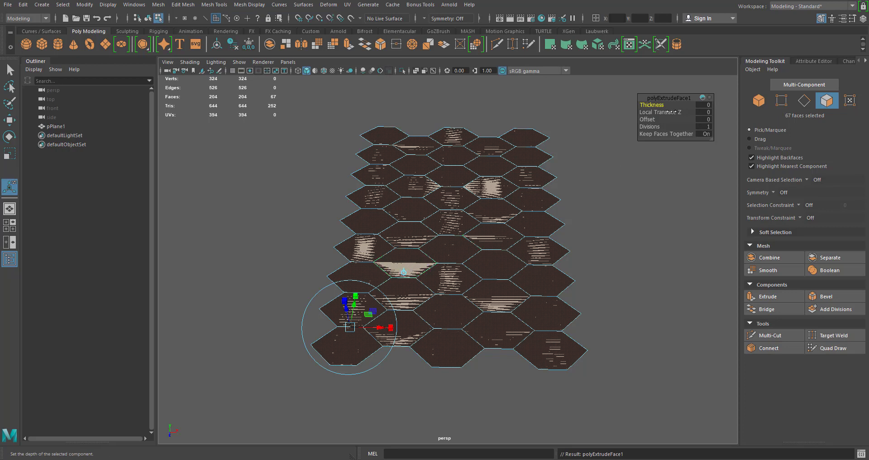
drag(665, 97, 658, 100)
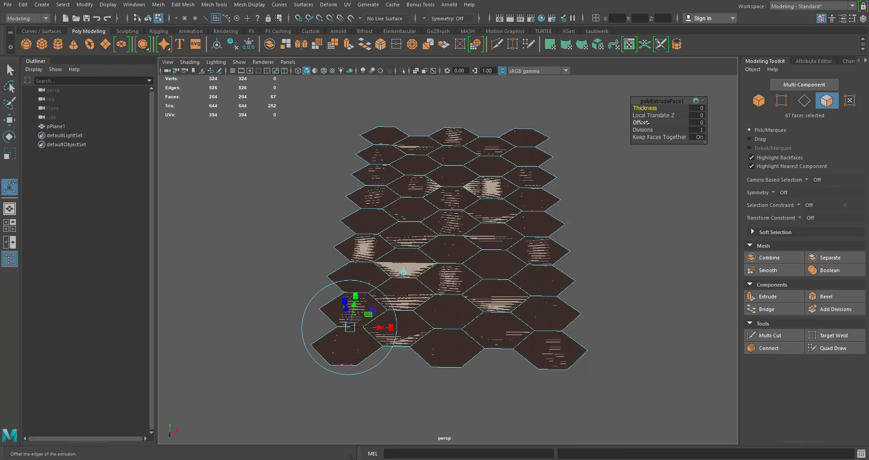
drag(640, 123, 650, 123)
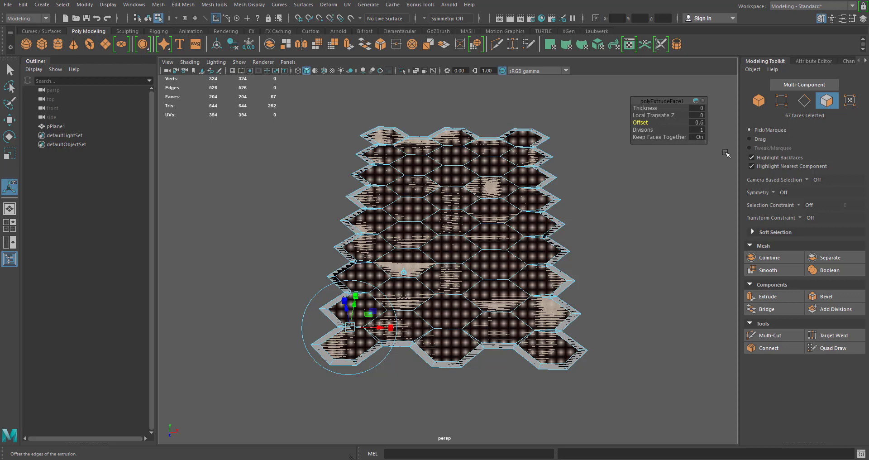
- Turn Keep Faces Together off so each hexagon insets separately, then lower Offset to 0.3
click(699, 138)
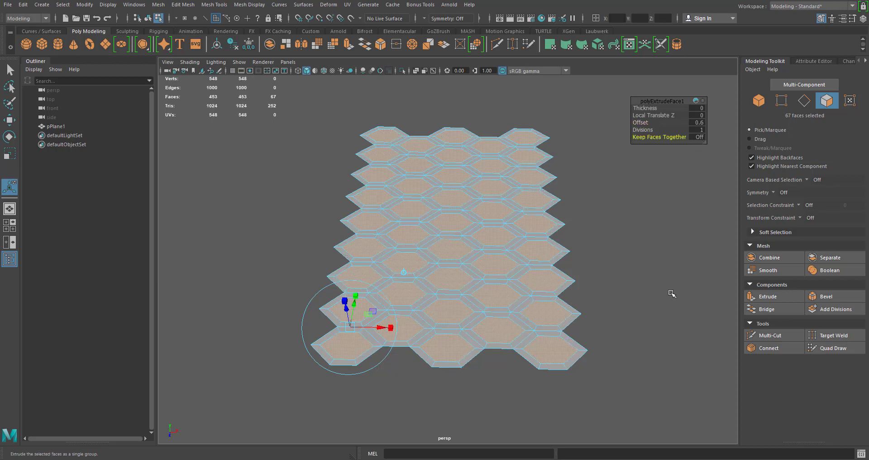
alt+drag(651, 320, 675, 290)
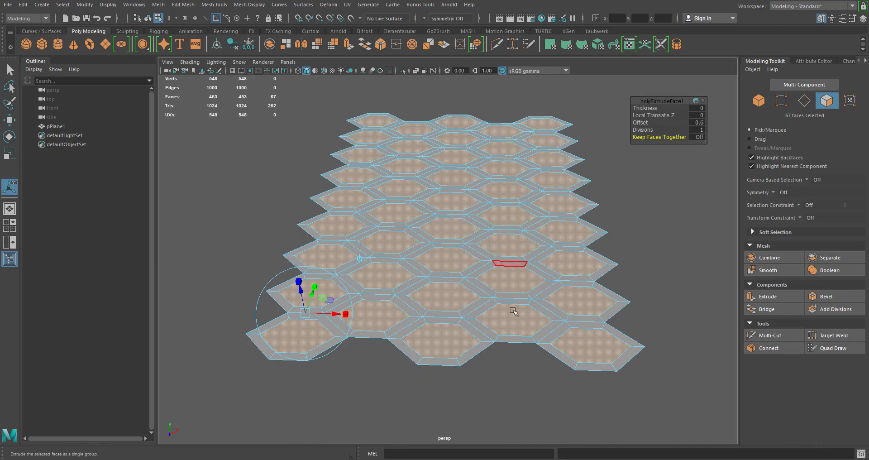
alt+drag(529, 265, 522, 260)
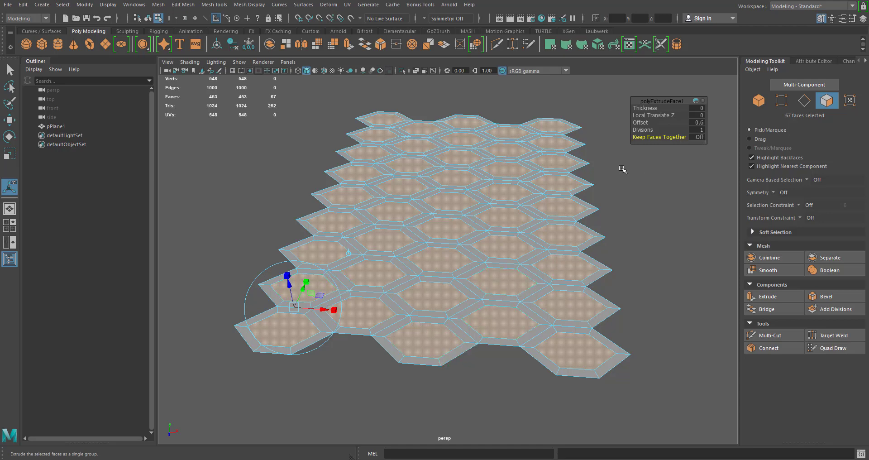
drag(649, 123, 643, 123)
- Add polyExtrudeFace2 to the 67 inset hexagon faces, undoing test pulls so it stays flat
alt+drag(588, 190, 574, 224)
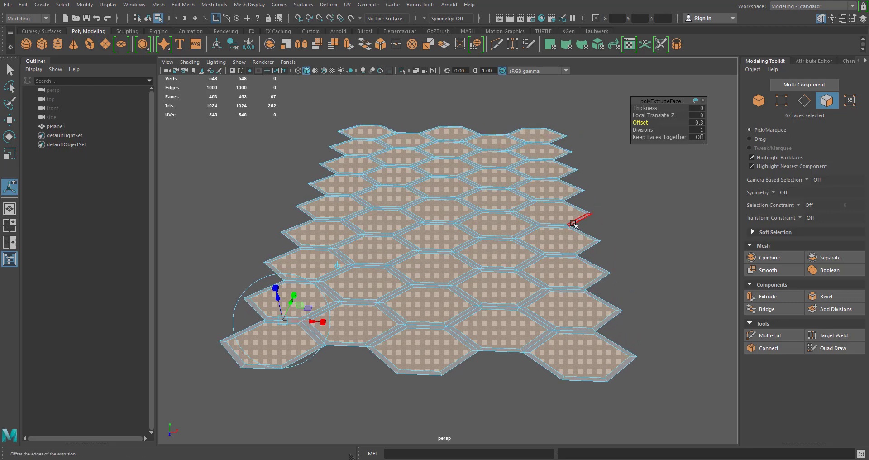
key(ctrl+e)
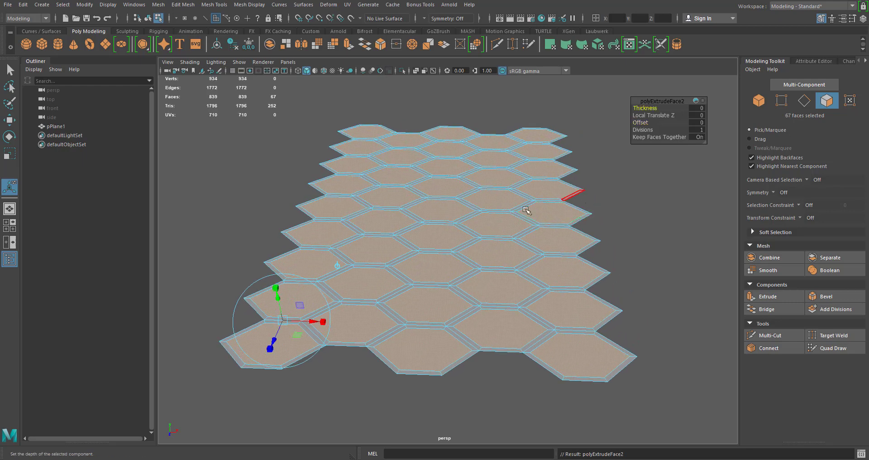
drag(280, 296, 285, 308)
key(ctrl+z)
alt+drag(549, 282, 471, 285)
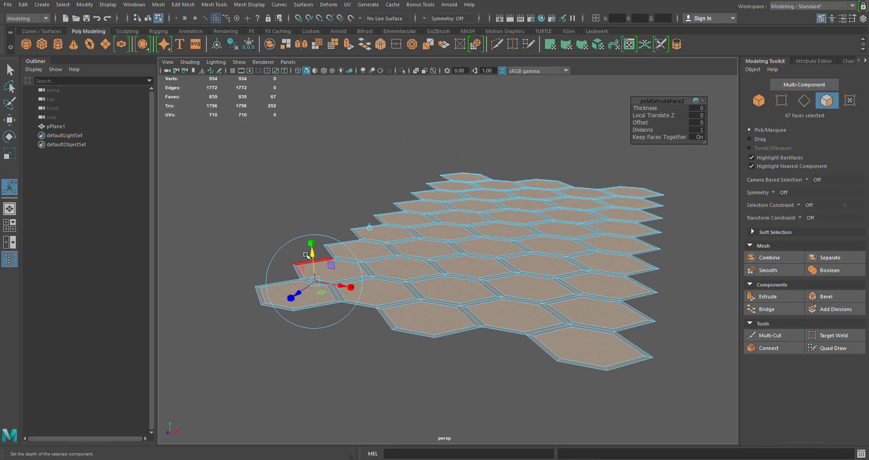
drag(314, 260, 316, 270)
alt+drag(451, 286, 411, 290)
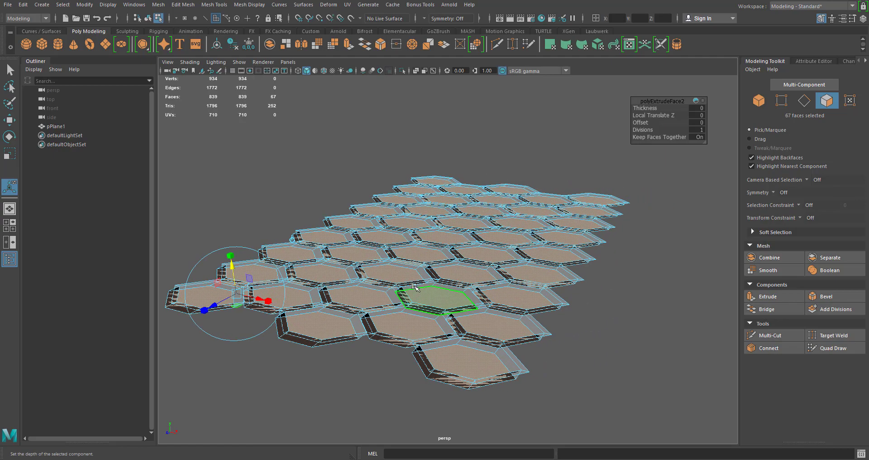
key(ctrl+z)
key(ctrl+z)
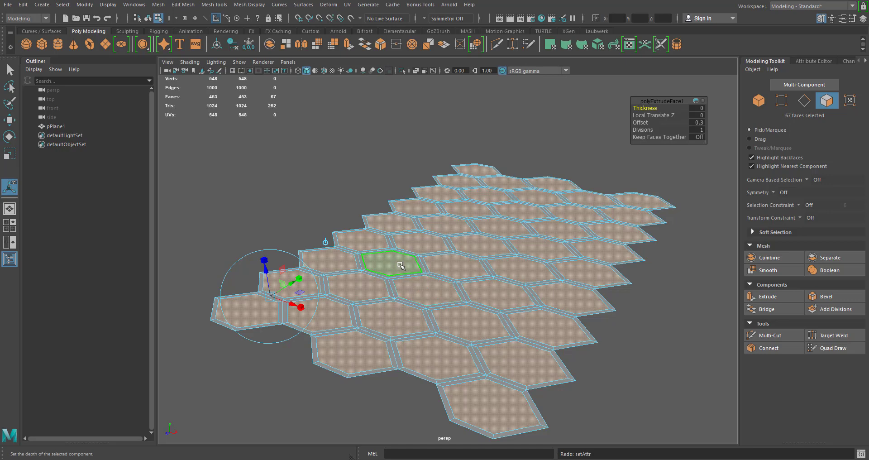
shift+right_drag(392, 262, 393, 285)
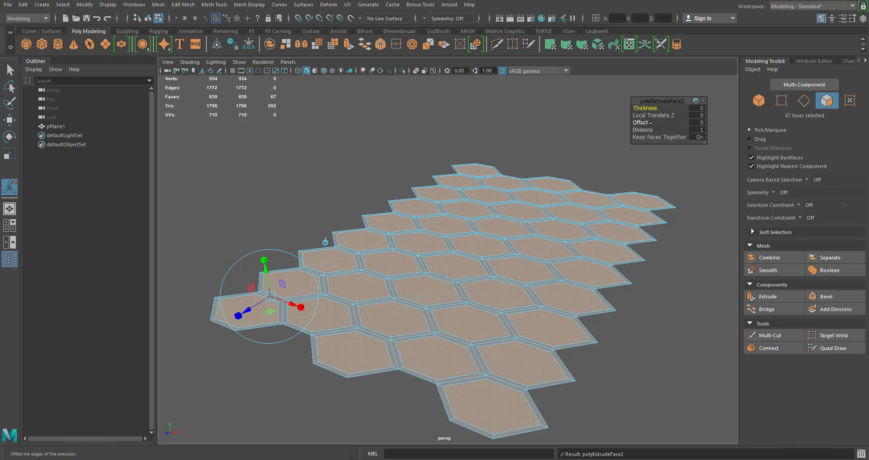
- Sink the inner hexagons with polyExtrudeFace2 thickness -0.4 and offset 0.3
drag(645, 108, 643, 114)
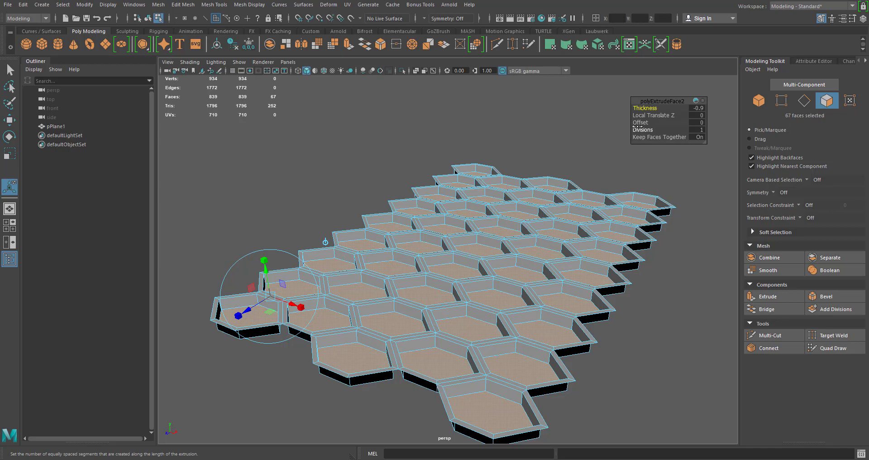
drag(640, 122, 652, 108)
click(645, 108)
alt+drag(510, 181, 517, 217)
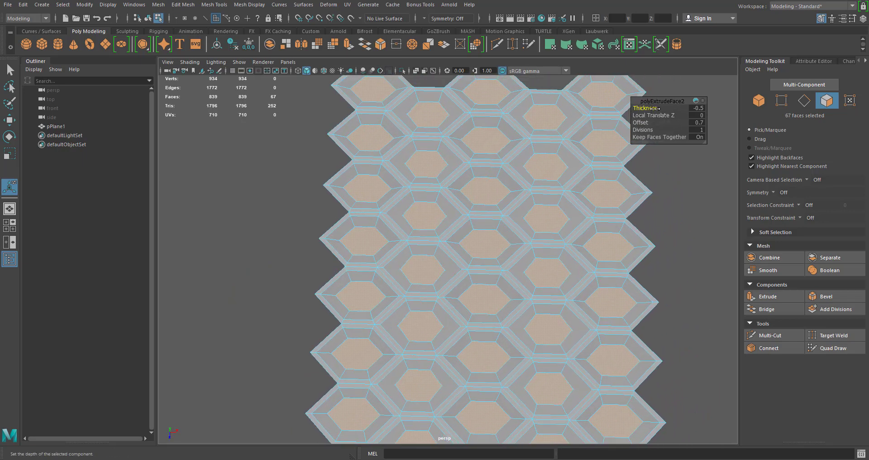
drag(653, 122, 639, 122)
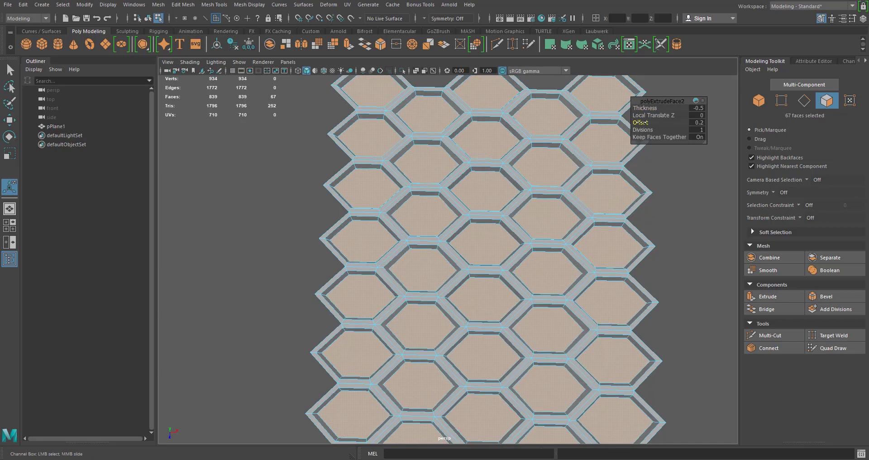
alt+right_drag(606, 148, 766, 274)
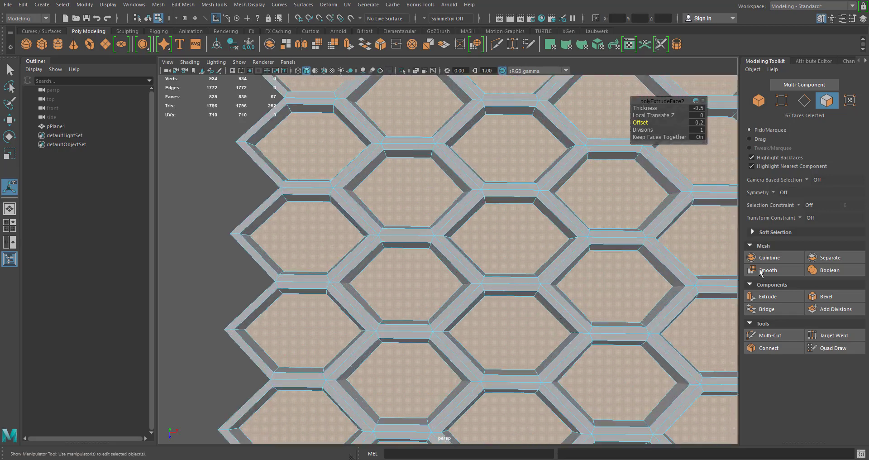
drag(641, 122, 640, 122)
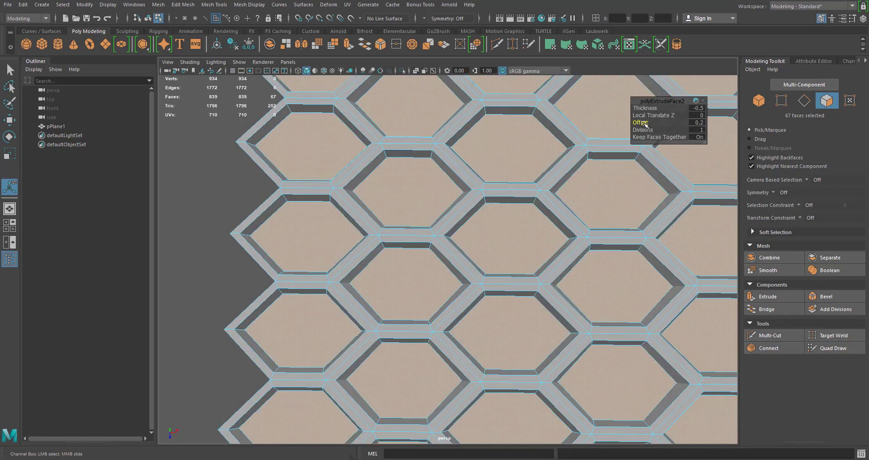
mouse_move(644, 123)
mouse_down()
mouse_move(638, 111)
mouse_move(650, 113)
mouse_up()
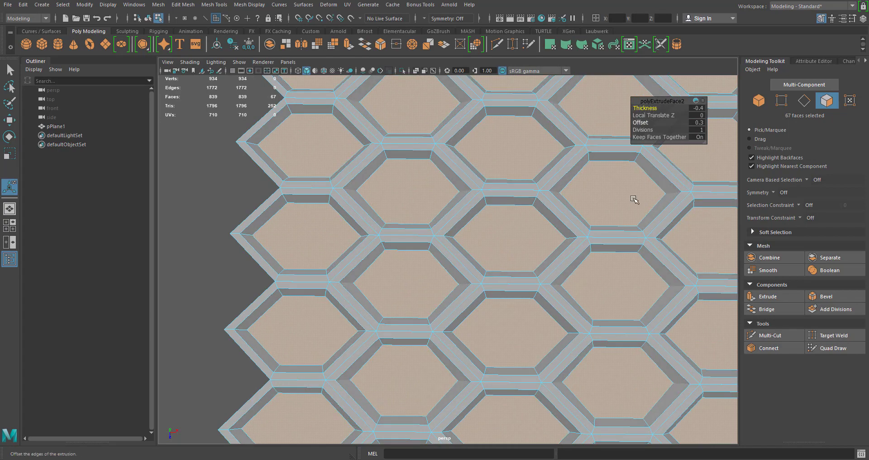
- Delete the sunken inner hexagon faces to leave an open honeycomb frame
scroll(460, 204, down, 6)
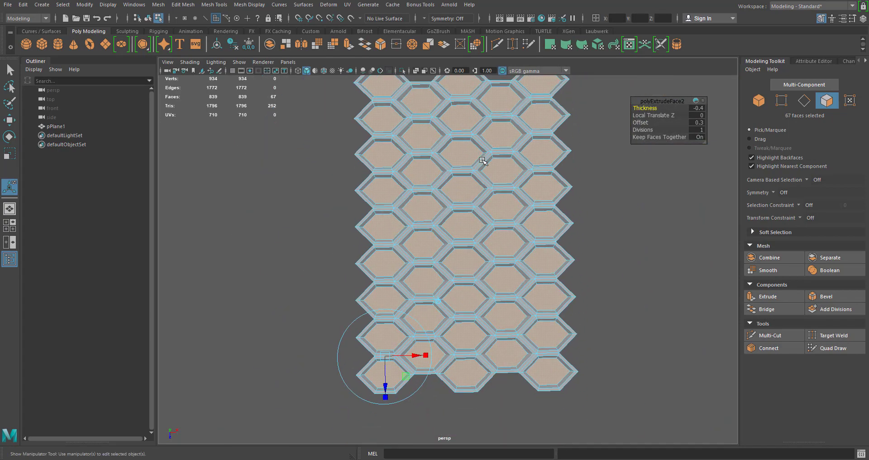
scroll(491, 187, up, 4)
alt+drag(547, 188, 521, 198)
key(Delete)
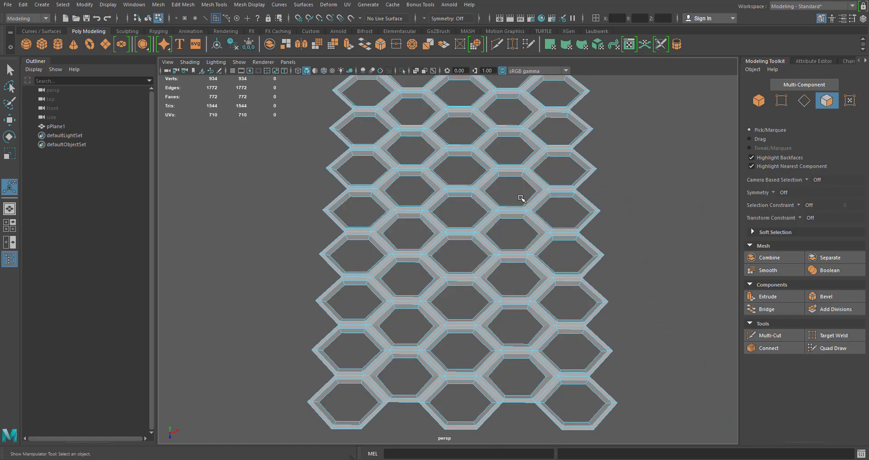
- Clear the extruded face selection and zoom in on the hexagon grid
alt+drag(514, 257, 533, 240)
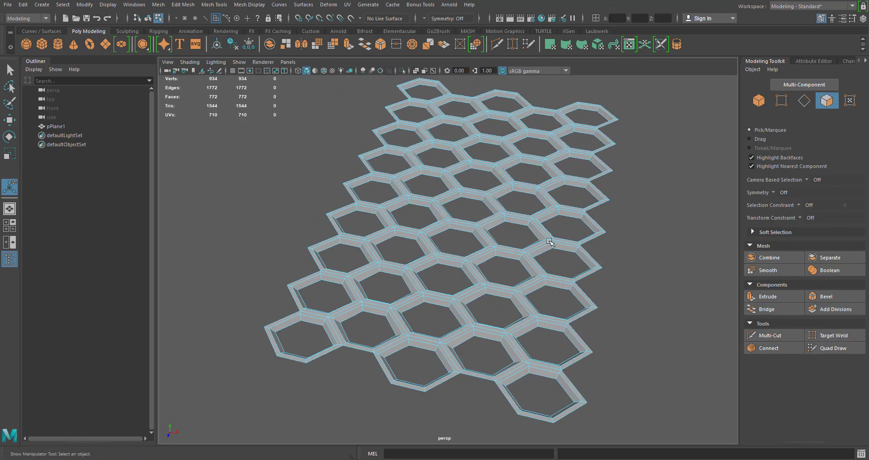
alt+drag(499, 196, 444, 184)
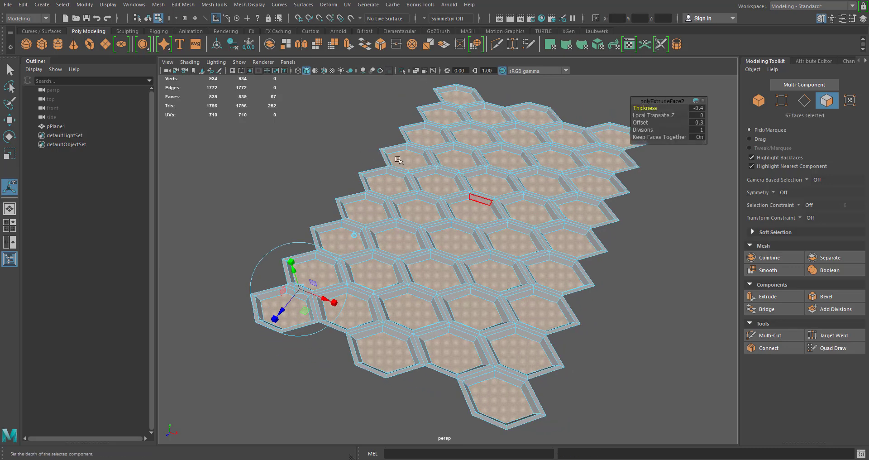
click(299, 176)
alt+drag(584, 231, 502, 237)
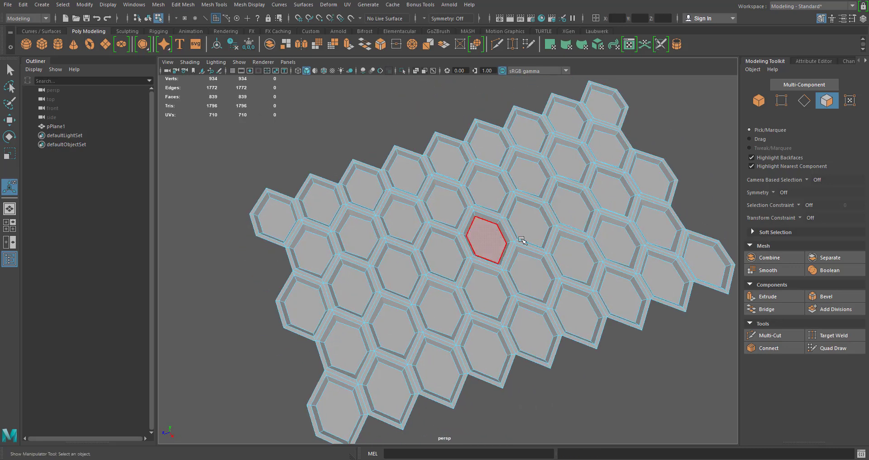
alt+right_drag(500, 240, 661, 277)
alt+middle_drag(499, 231, 494, 231)
scroll(494, 231, down, 6)
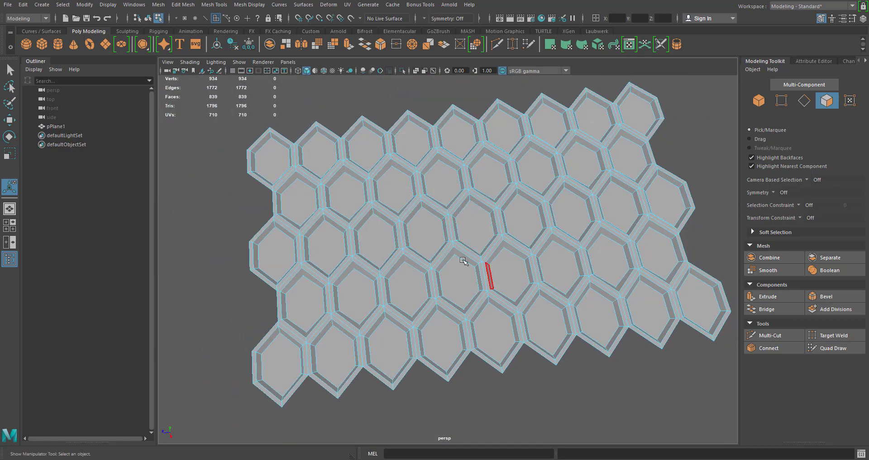
scroll(557, 265, up, 8)
scroll(561, 297, down, 2)
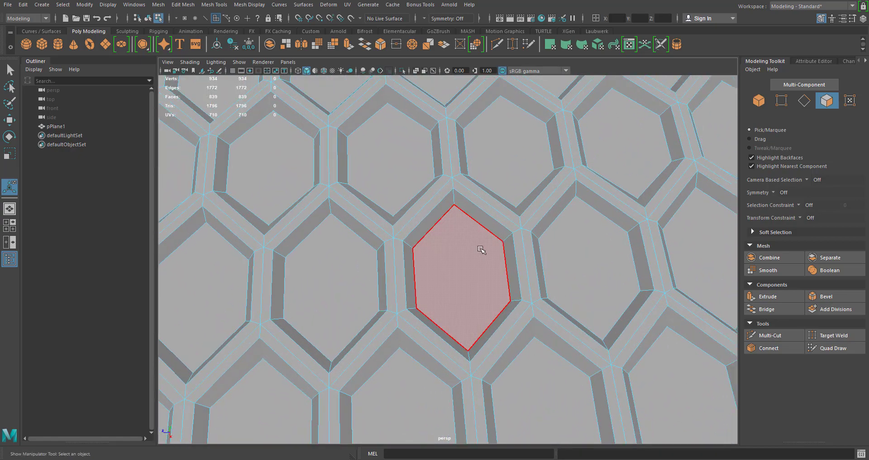
- With Multi-Cut, slice the first two hexagon faces from corner to corner
right_click(485, 248)
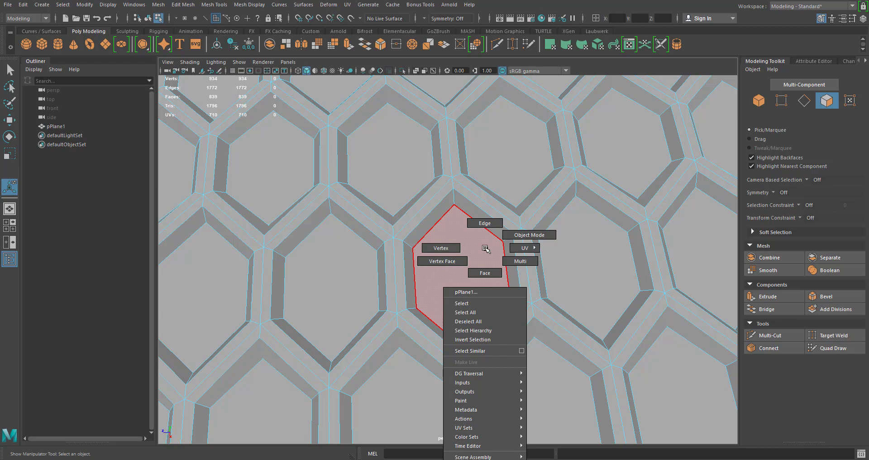
shift+right_drag(485, 249, 417, 249)
click(413, 248)
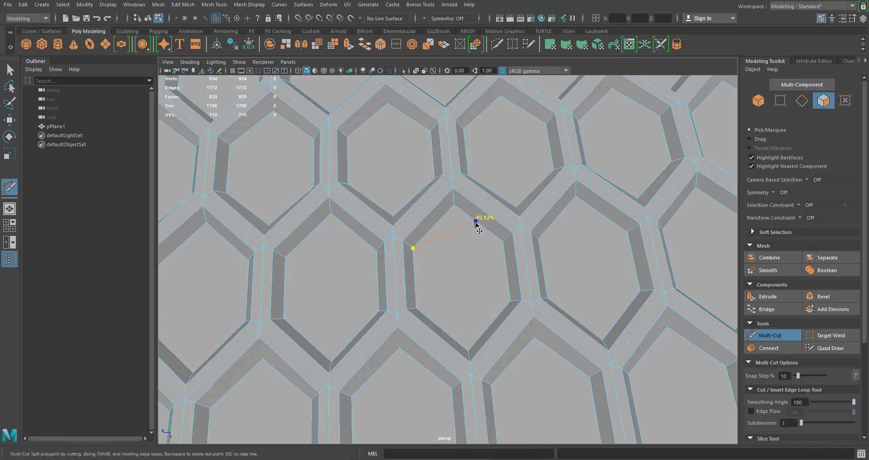
click(512, 300)
click(285, 257)
key(BackSpace)
click(413, 248)
key(BackSpace)
click(285, 257)
click(379, 311)
right_click(379, 351)
- Cut two more hexagon faces corner to corner, committing each cut
alt+right_drag(505, 327, 412, 321)
alt+middle_drag(413, 321, 322, 299)
drag(479, 255, 488, 277)
key(Return)
click(524, 194)
drag(520, 209, 497, 237)
drag(561, 237, 567, 268)
alt+right_drag(551, 229, 437, 251)
alt+drag(437, 251, 541, 261)
key(Return)
- Return to Object Mode with the Move tool and reframe the grid
alt+right_drag(494, 262, 382, 237)
alt+drag(382, 236, 445, 233)
alt+drag(449, 204, 454, 222)
mouse_move(426, 287)
alt+mouse_down()
mouse_move(442, 290)
mouse_move(433, 285)
alt+mouse_up()
alt+right_drag(433, 286, 494, 293)
alt+drag(495, 293, 512, 300)
alt+right_drag(512, 300, 466, 302)
alt+middle_drag(467, 303, 437, 270)
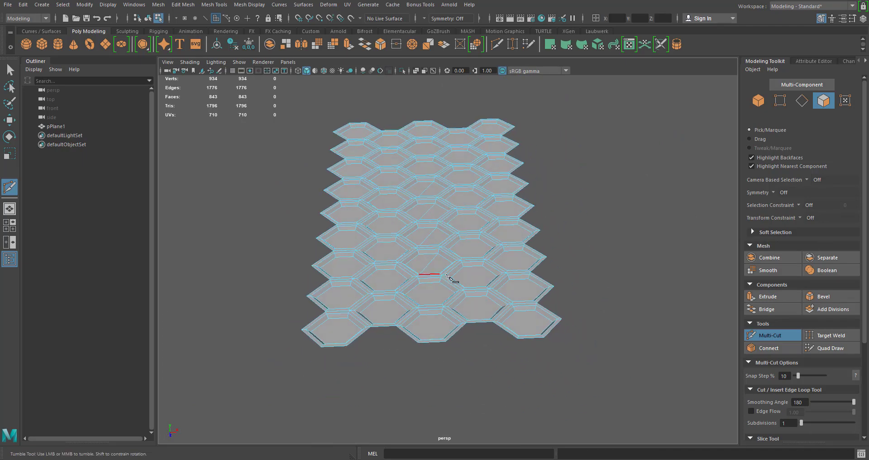
key(w)
right_drag(446, 195, 524, 225)
mouse_move(523, 224)
alt+mouse_down()
mouse_move(541, 231)
mouse_move(534, 228)
alt+mouse_up()
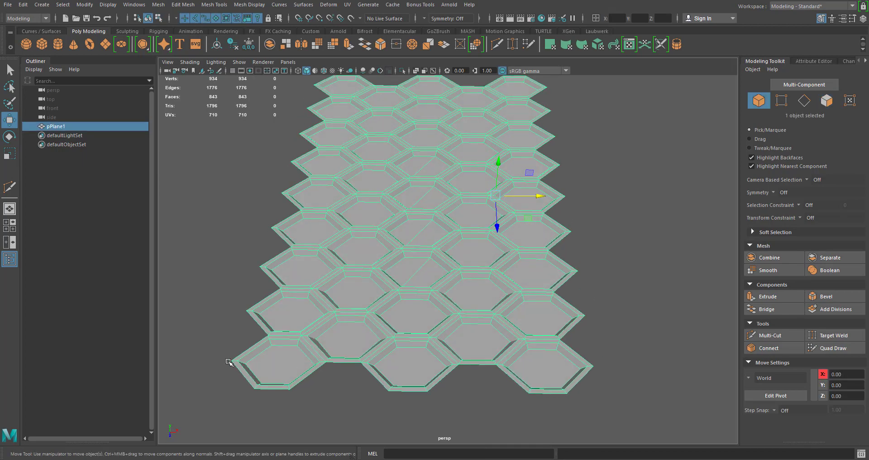
- Move the hex grid's pivot to its lower-left corner
alt+right_drag(500, 331, 436, 309)
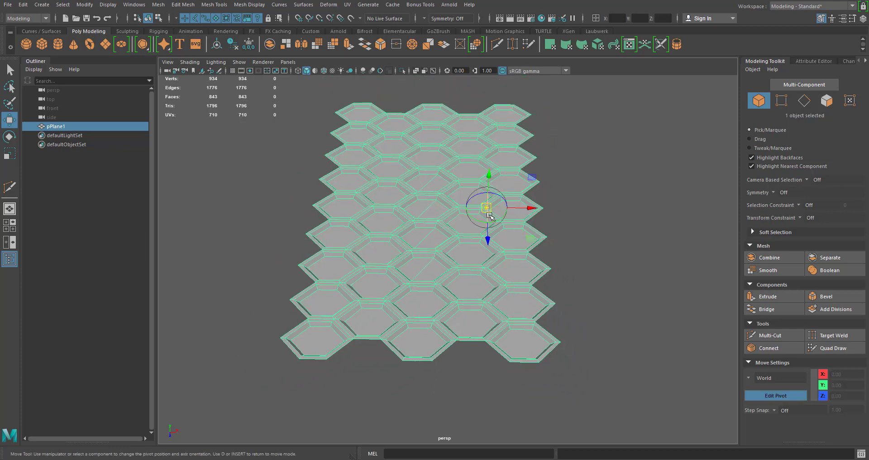
alt+drag(482, 215, 487, 221)
key(d)
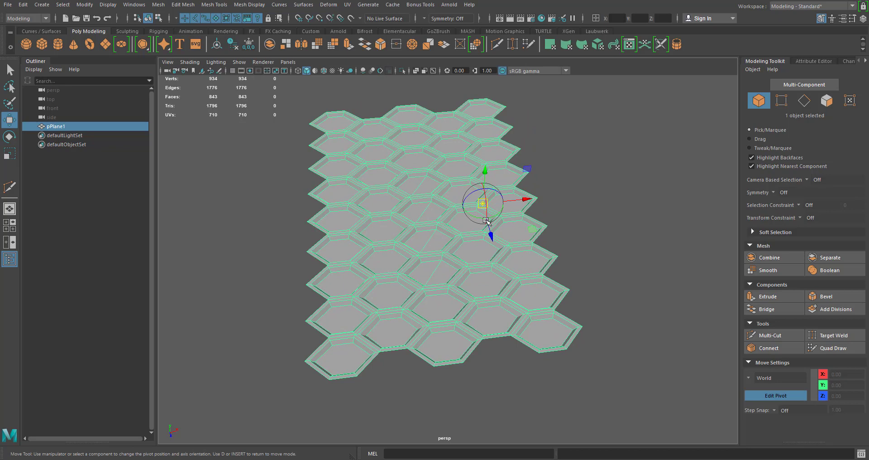
drag(483, 205, 305, 363)
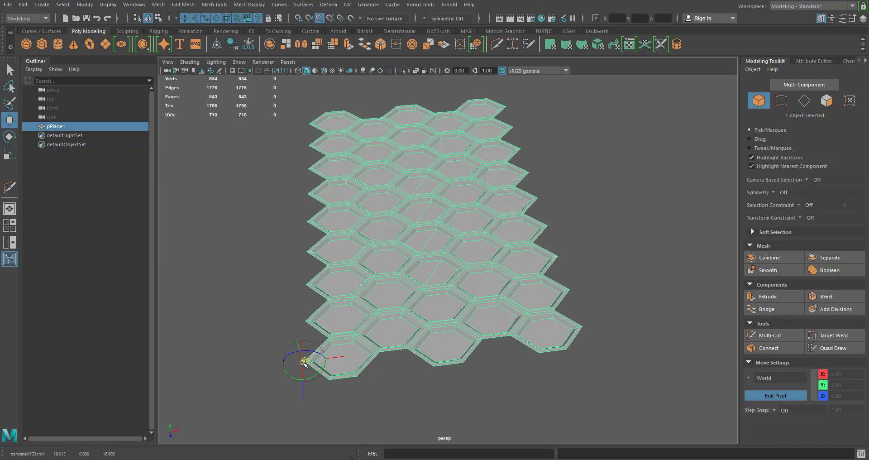
scroll(330, 362, up, 5)
alt+middle_drag(343, 336, 447, 281)
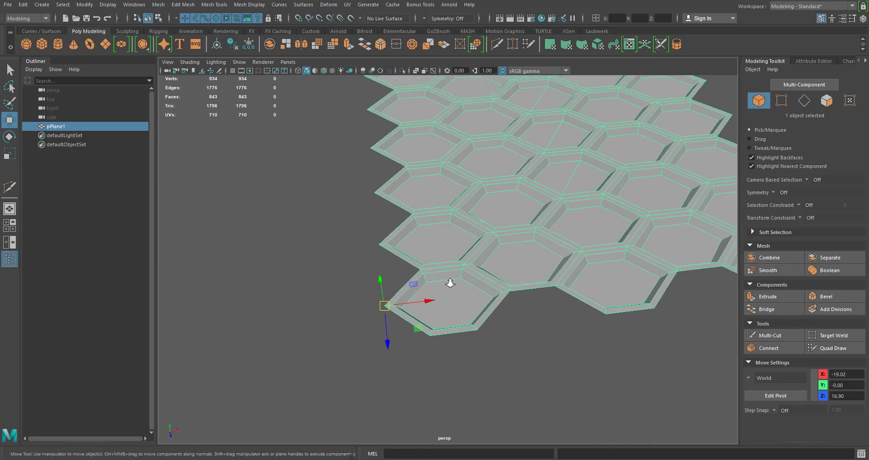
scroll(292, 357, up, 4)
scroll(584, 332, down, 5)
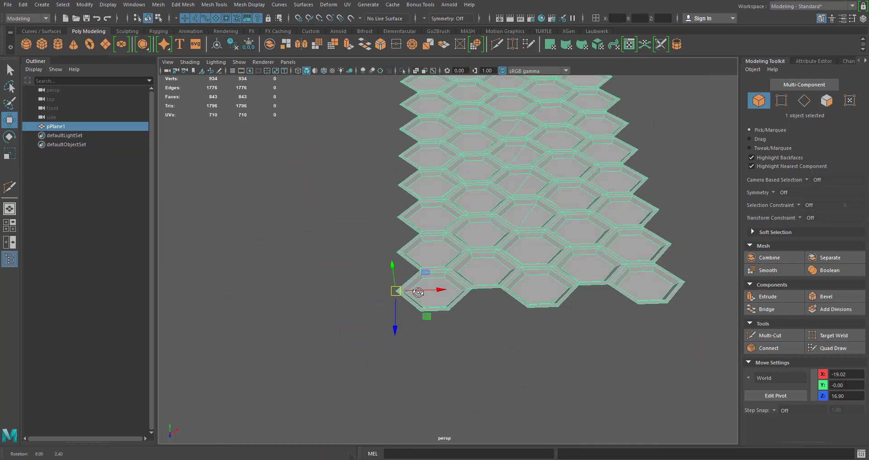
- Duplicate the grid as pPlane2 and vertex-snap it flush beside the original
key(ctrl+d)
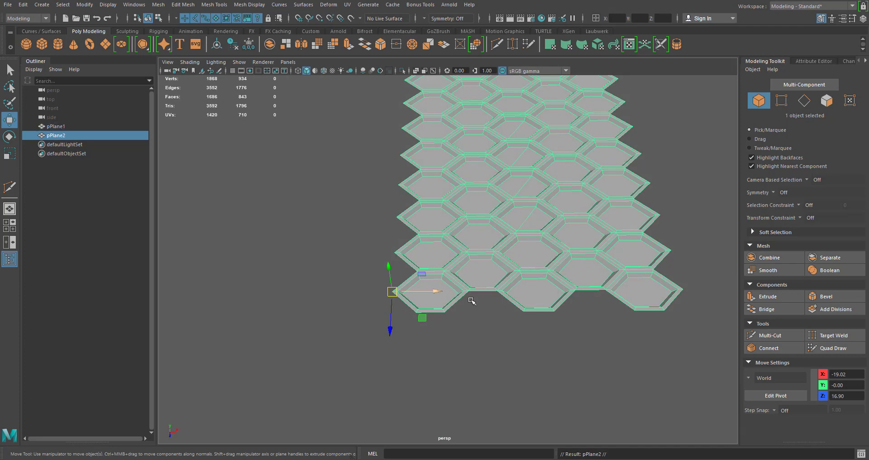
drag(436, 293, 651, 297)
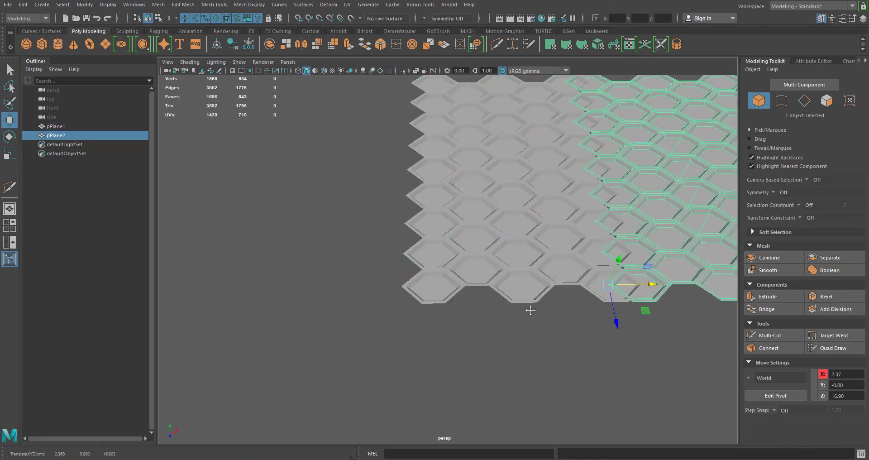
alt+middle_drag(539, 308, 380, 306)
scroll(380, 308, up, 2)
drag(346, 280, 428, 282)
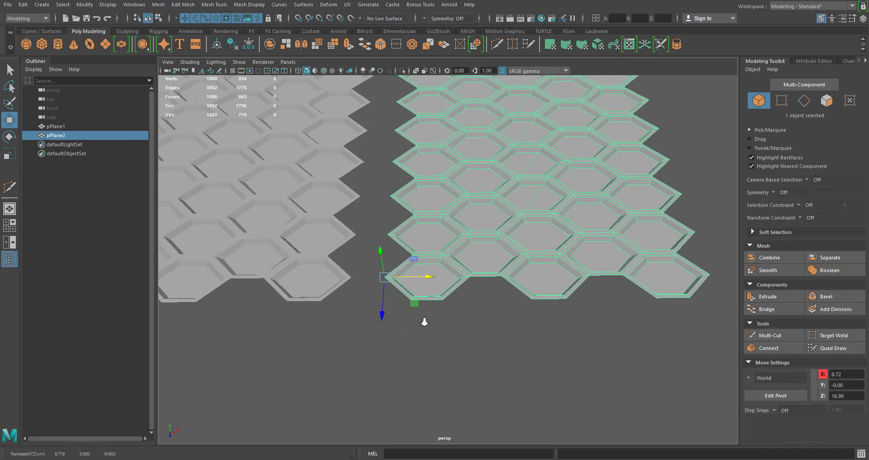
scroll(413, 316, up, 2)
alt+middle_drag(402, 321, 492, 321)
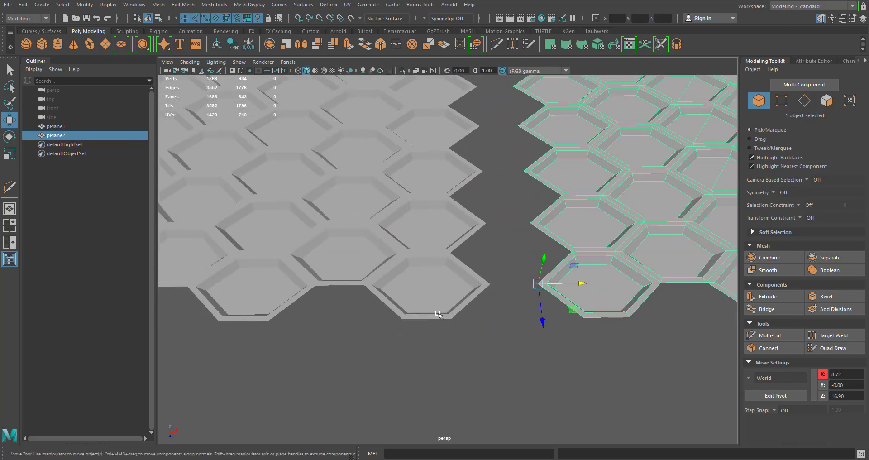
key(v)
drag(537, 284, 460, 311)
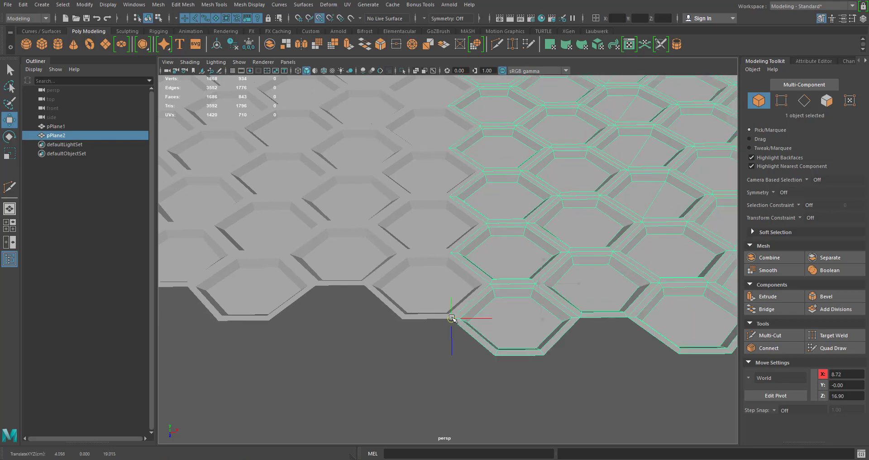
scroll(420, 207, down, 4)
click(602, 177)
scroll(620, 218, up, 8)
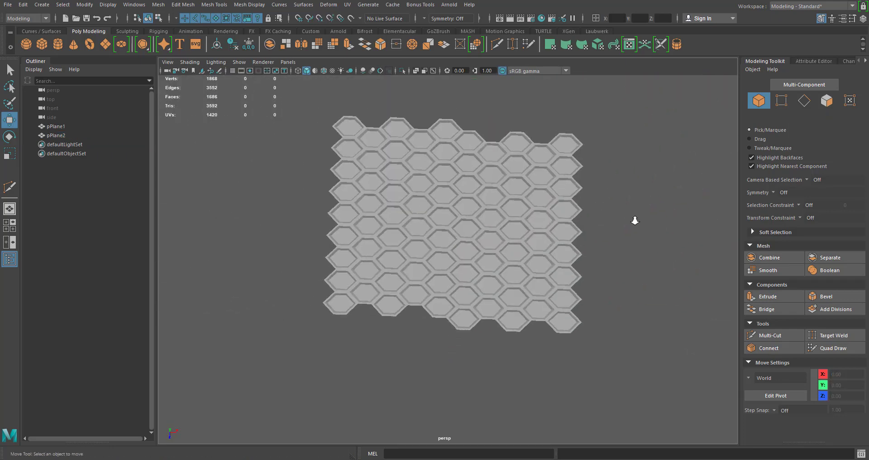
- Select both honeycomb halves and Combine them into pPlane3 with 1686 faces
scroll(708, 257, down, 6)
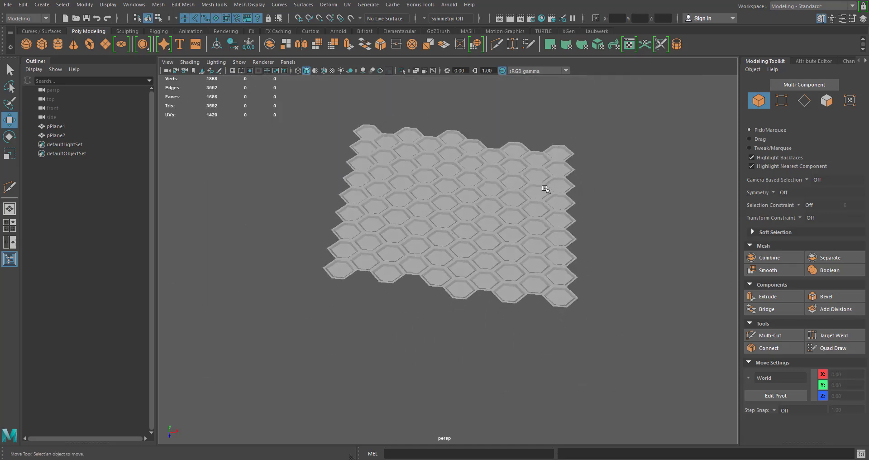
drag(419, 105, 442, 161)
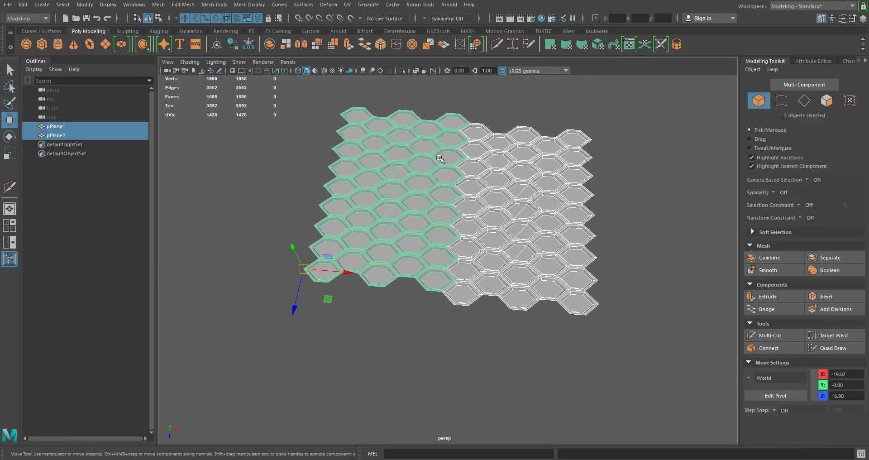
shift+right_click(399, 161)
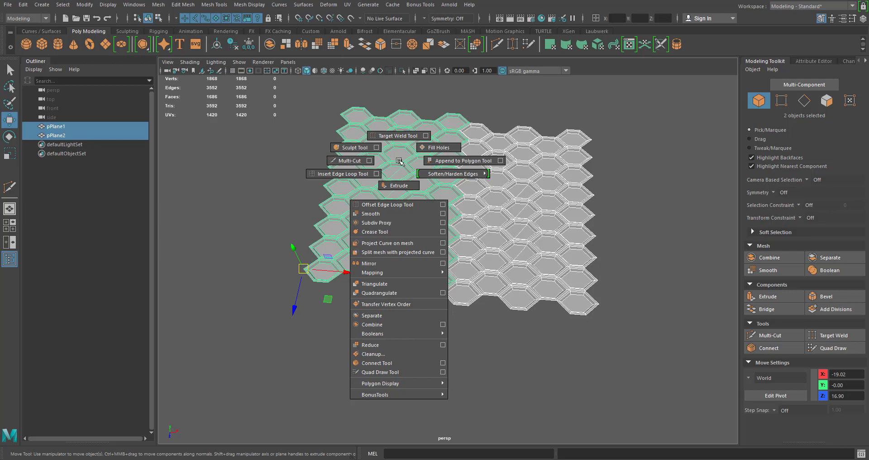
click(387, 324)
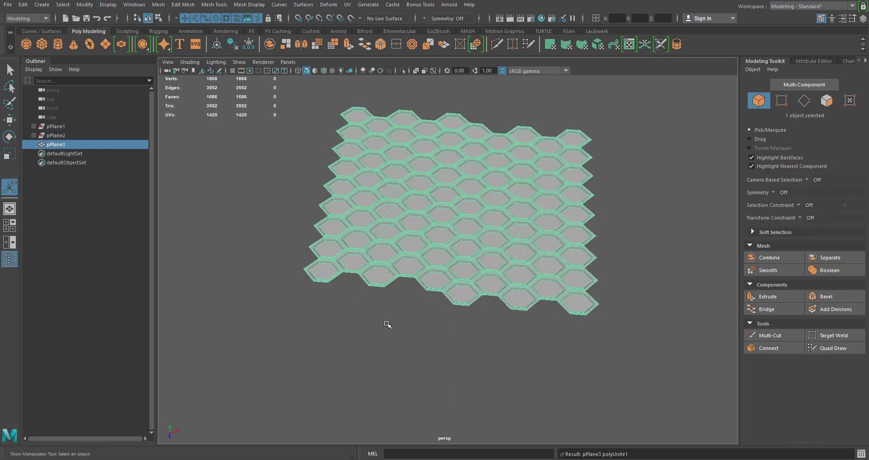
alt+drag(445, 198, 473, 196)
shift+right_click(473, 196)
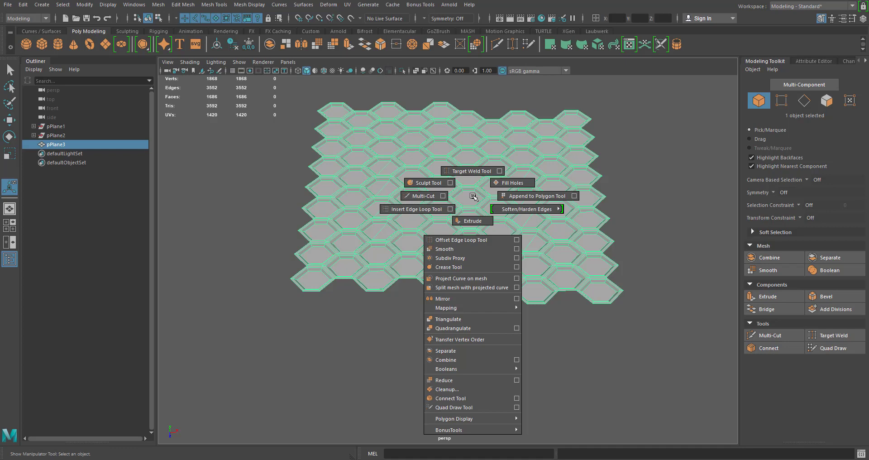
- Marquee-select the seam vertices of pPlane3 and merge them at 0.01 threshold, leaving 1674 vertices
right_drag(473, 197, 431, 192)
key(q)
drag(421, 89, 486, 353)
scroll(442, 195, up, 8)
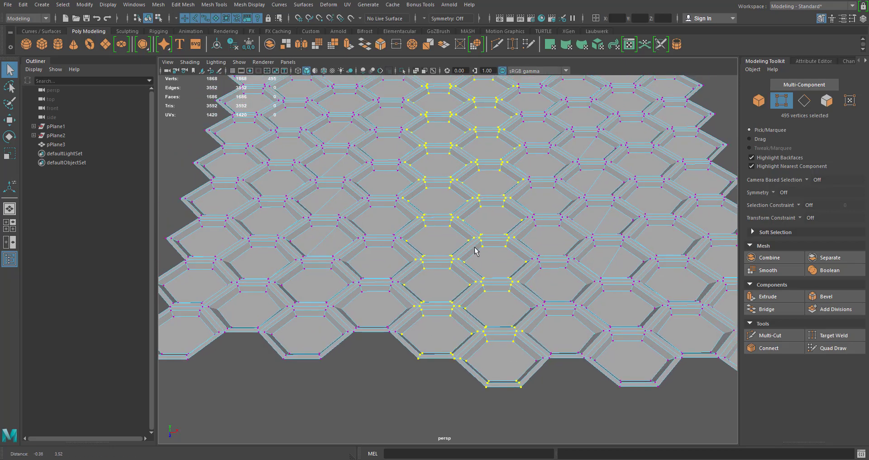
shift+right_click(471, 189)
shift+right_drag(471, 189, 520, 151)
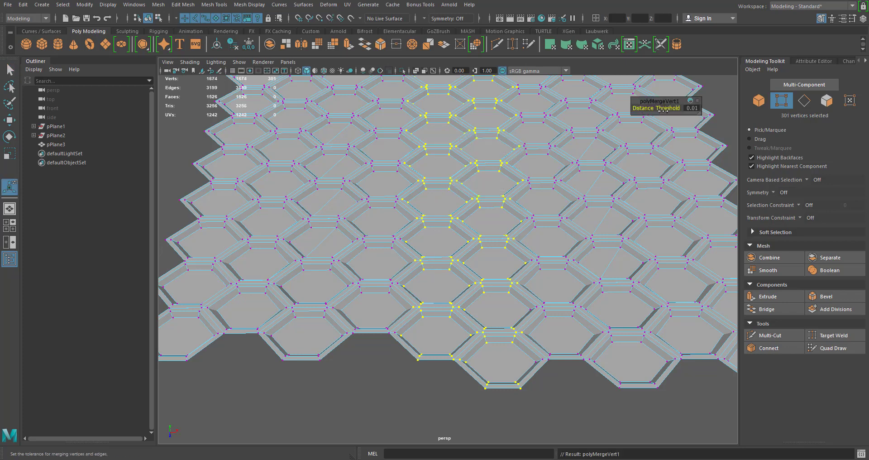
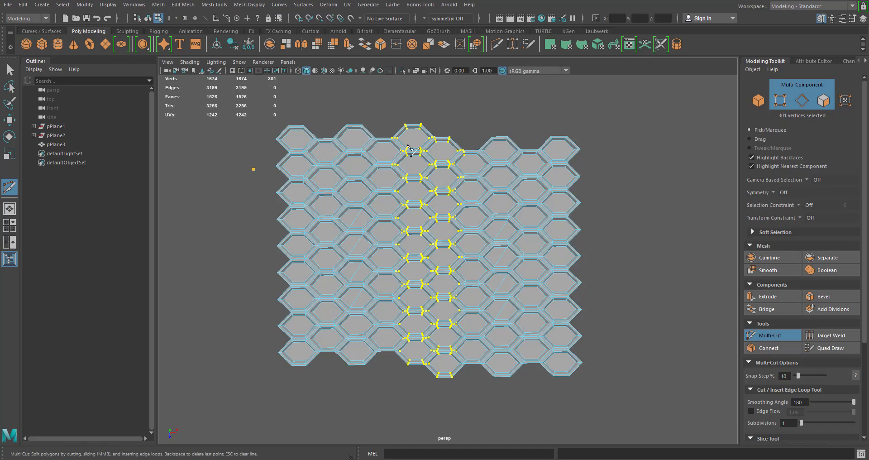
- Reselect pPlane3 in object mode and Multi-Cut one horizontal edge row straight across the hex mesh
right_click(245, 173)
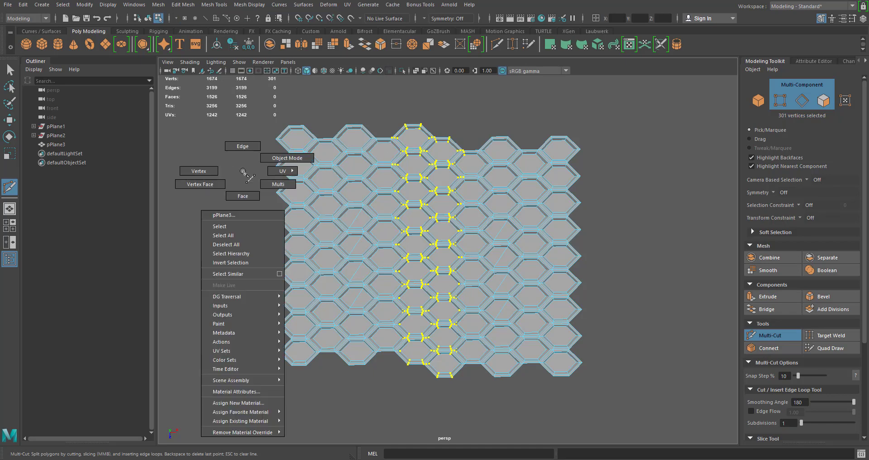
click(287, 157)
right_click(240, 184)
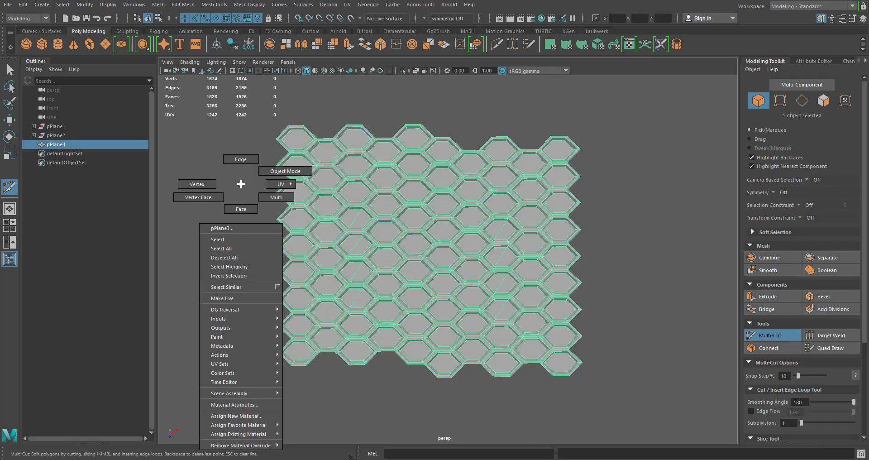
shift+right_drag(241, 184, 183, 182)
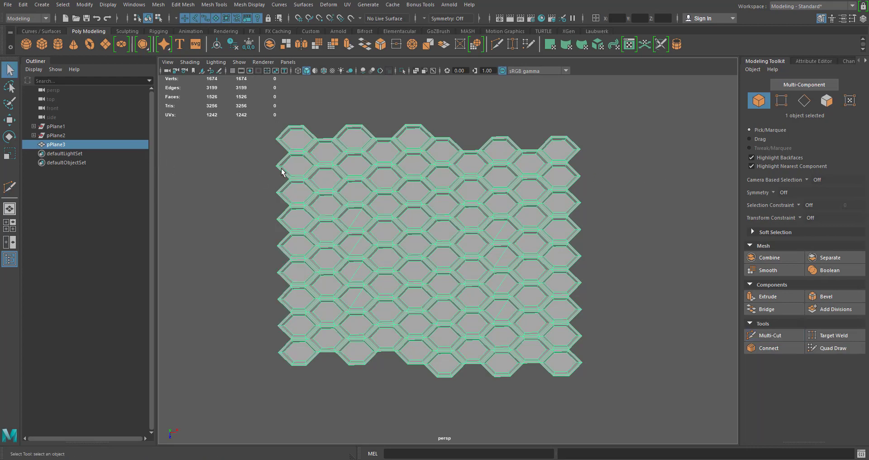
drag(247, 175, 256, 197)
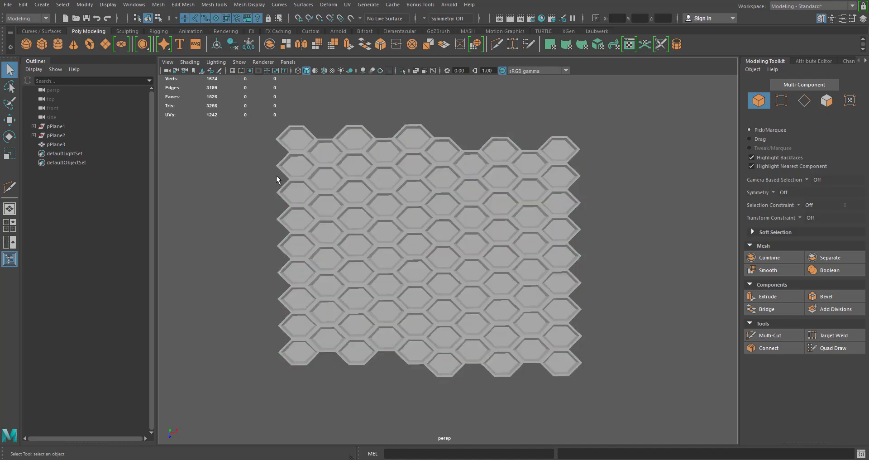
click(292, 185)
right_click(250, 169)
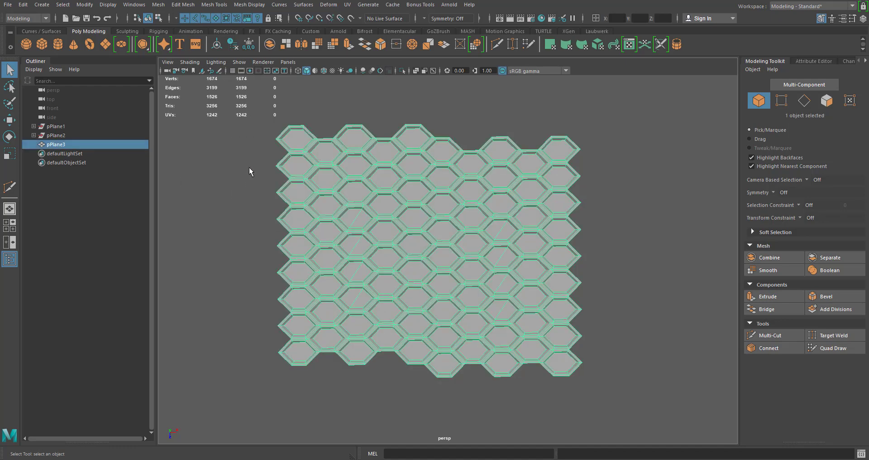
shift+right_drag(250, 169, 213, 164)
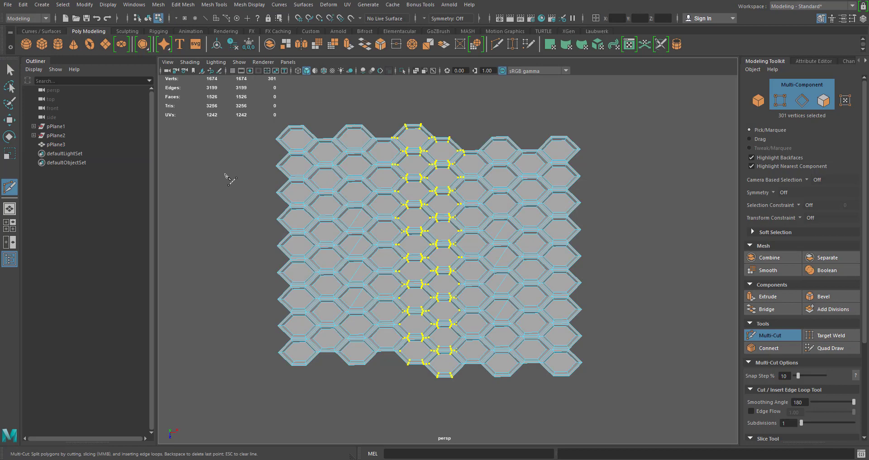
drag(226, 174, 627, 172)
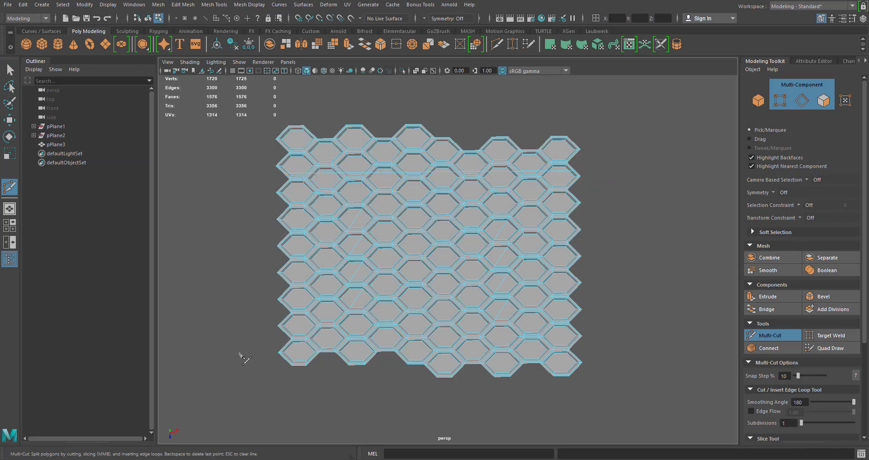
- Multi-Cut a horizontal slice across the lower mesh and vertical slices down its right and left sides
drag(248, 339, 656, 340)
drag(533, 106, 533, 434)
drag(321, 111, 326, 400)
- Delete the jagged hexagon faces left of the vertical cut, then select the bottom hexagon row
key(w)
right_drag(292, 183, 349, 166)
right_drag(294, 176, 292, 202)
drag(254, 103, 322, 411)
key(Delete)
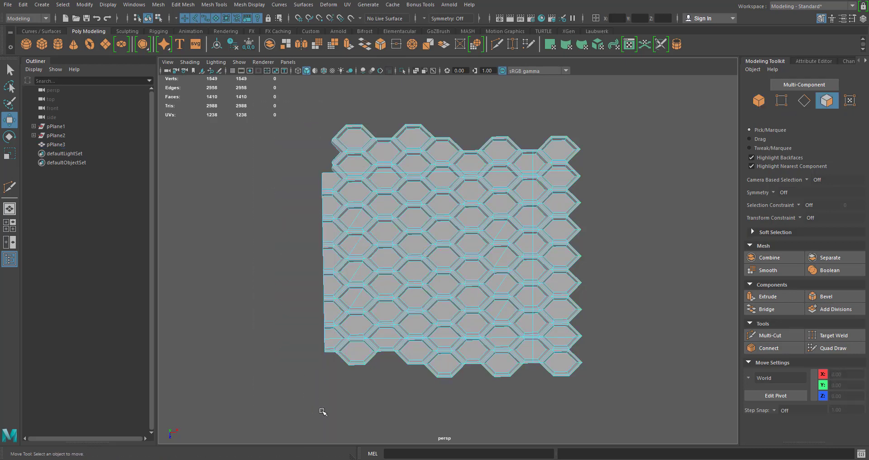
drag(314, 347, 626, 332)
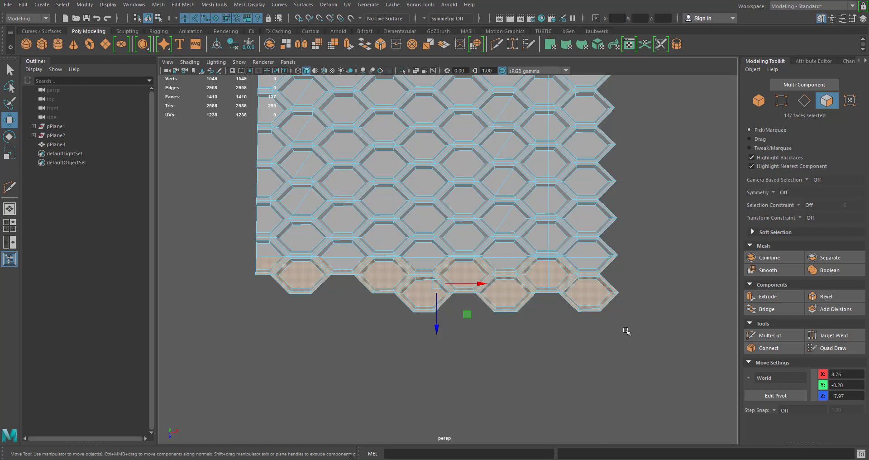
- Delete the bottom hexagon row and its leftover faces along the bottom edge
key(Delete)
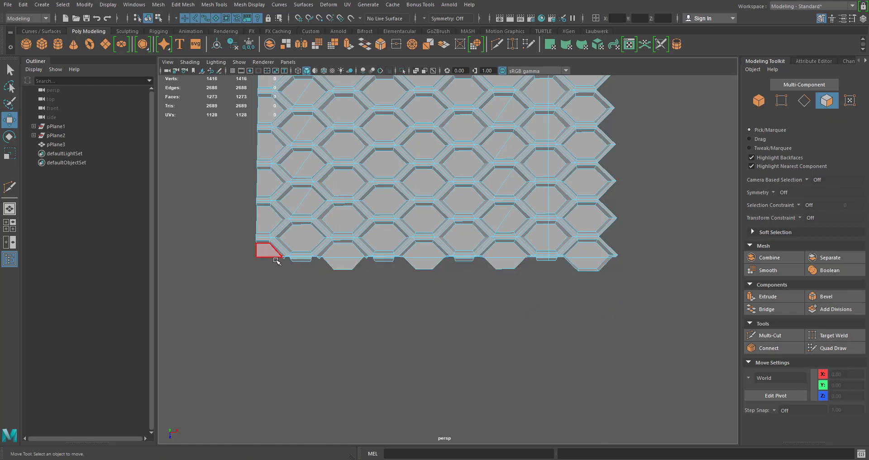
alt+drag(274, 263, 281, 265)
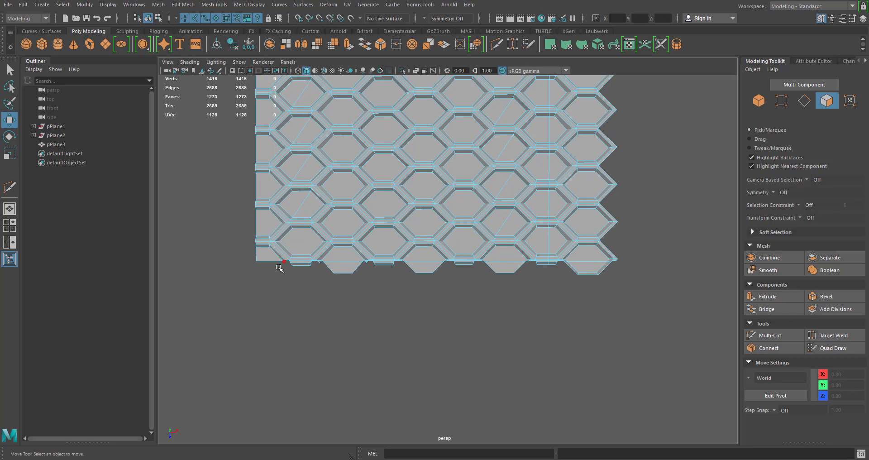
drag(650, 287, 247, 262)
key(Delete)
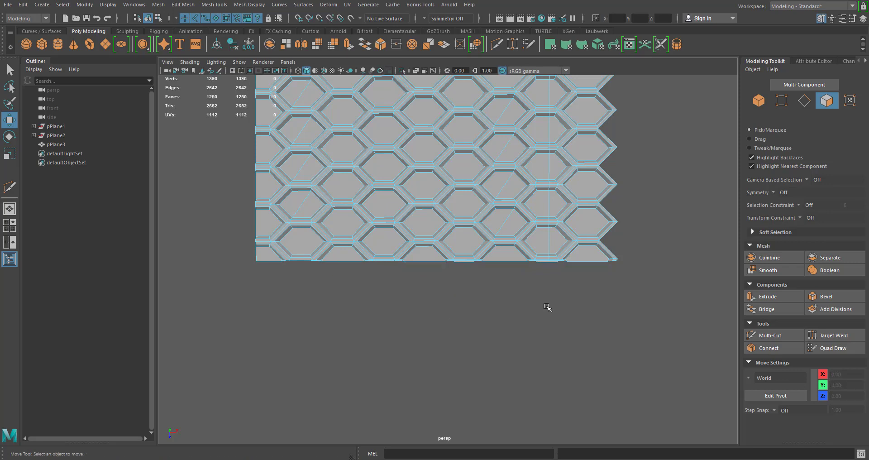
- Delete the jagged right hexagon columns beyond the right vertical cut
alt+middle_drag(608, 254, 470, 431)
scroll(530, 369, down, 2)
alt+middle_drag(529, 369, 550, 351)
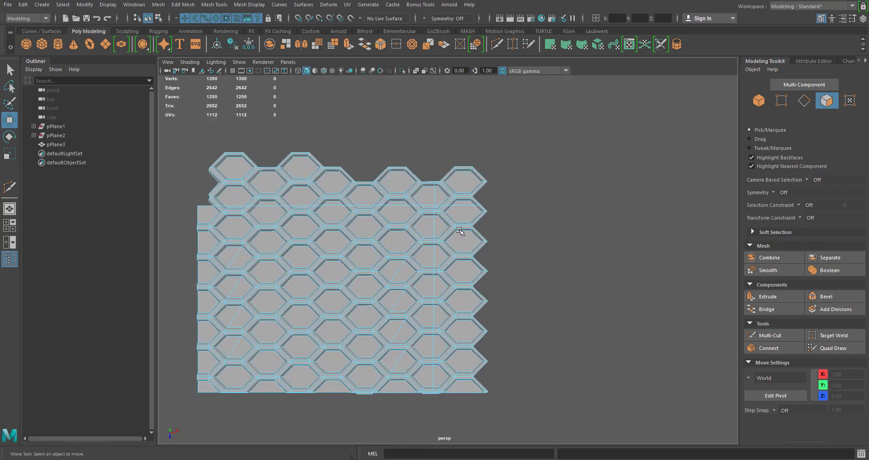
drag(437, 161, 528, 413)
key(Delete)
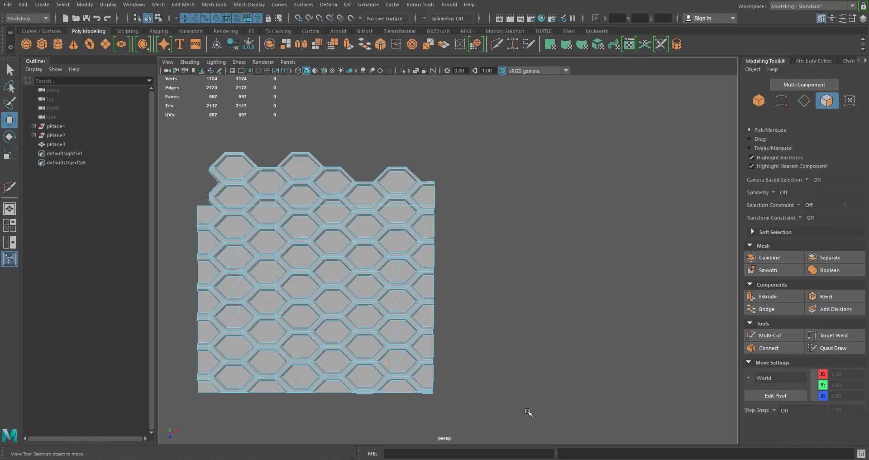
- Delete the jagged top hexagon rows, leaving a straight-edged square panel
alt+middle_drag(431, 304, 449, 229)
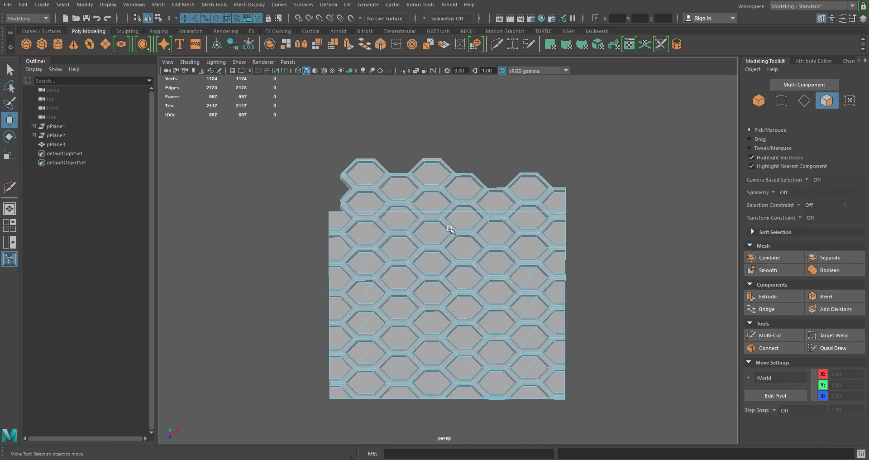
drag(309, 141, 592, 210)
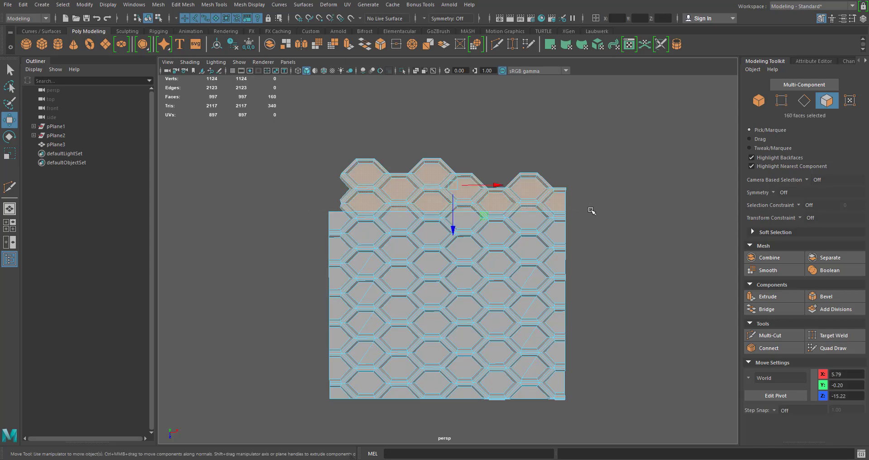
key(Delete)
scroll(632, 274, up, 3)
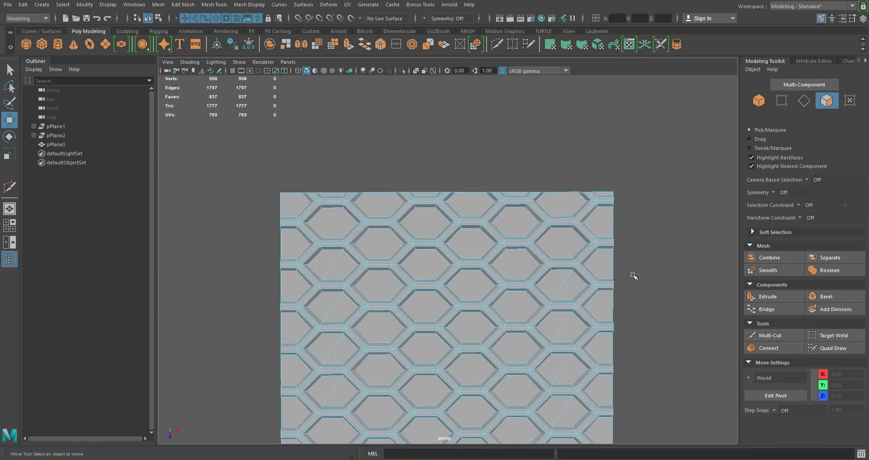
- Zoom, pan and tumble around the trimmed square panel to view it in tilted perspective
alt+middle_drag(633, 273, 594, 238)
scroll(600, 206, up, 2)
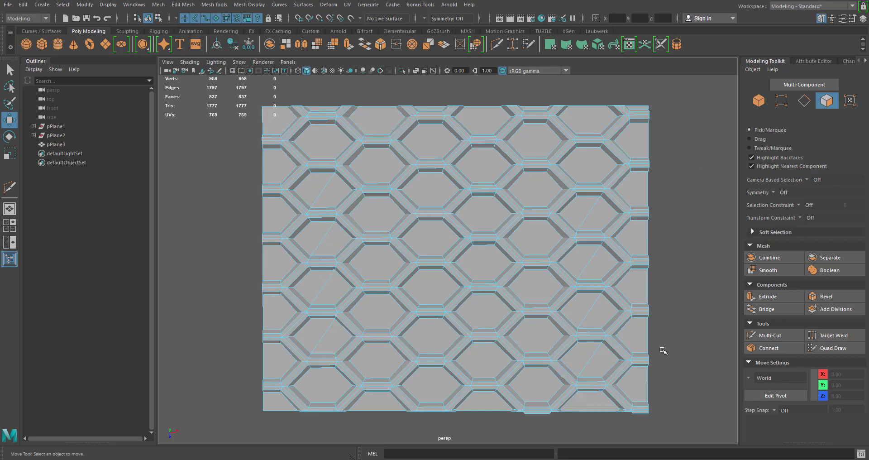
alt+middle_drag(570, 311, 568, 294)
alt+drag(568, 293, 591, 322)
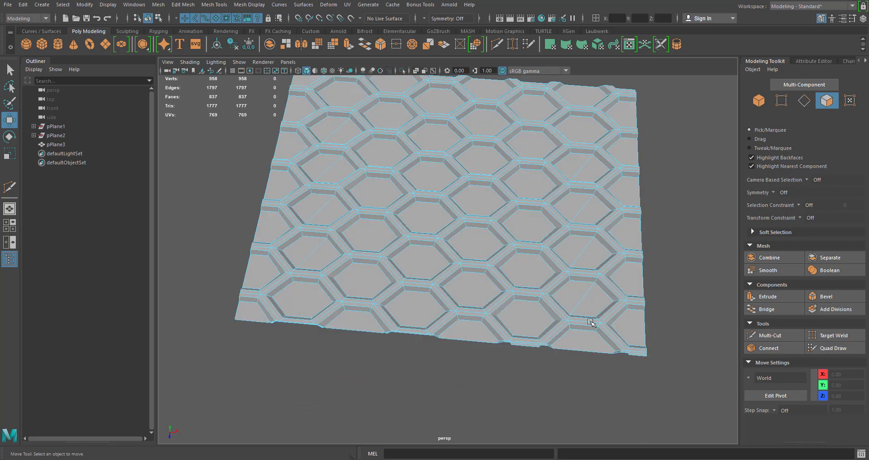
alt+drag(666, 361, 430, 256)
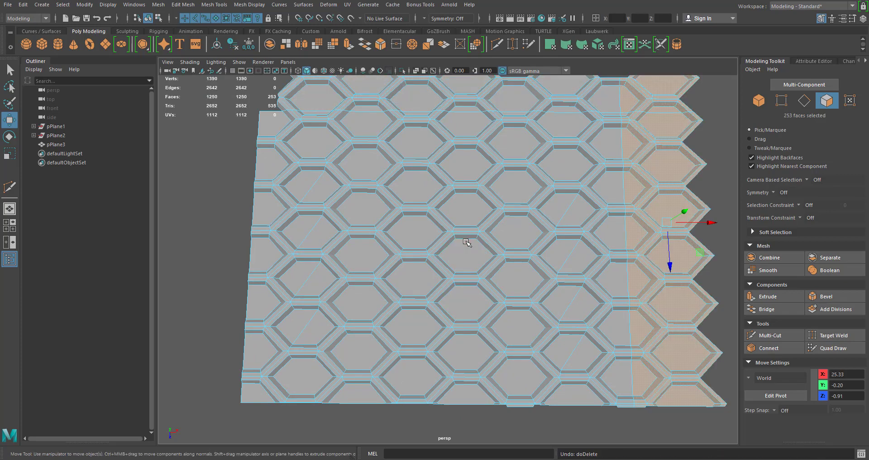
- Undo back to the untrimmed hexagon mesh and move in closer over the hexagons
scroll(366, 246, down, 5)
key(ctrl+z)
key(ctrl+z)
key(ctrl+z)
key(ctrl+z)
key(ctrl+z)
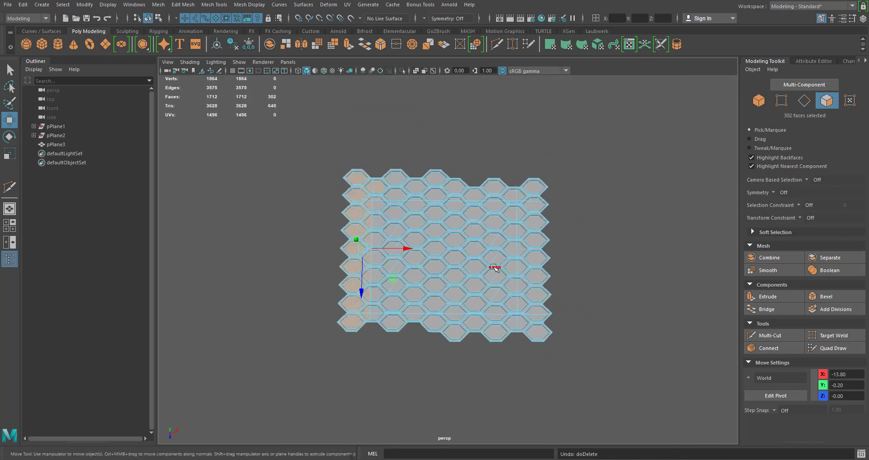
alt+right_drag(485, 252, 660, 318)
alt+drag(660, 318, 535, 256)
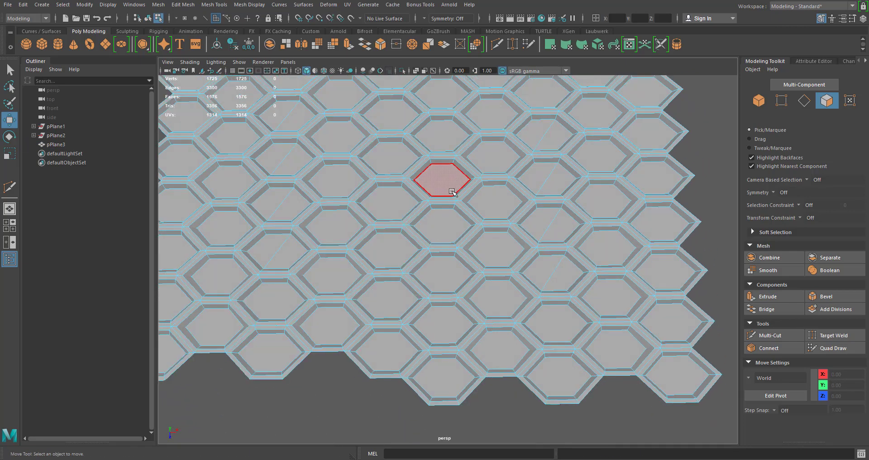
- Select four hexagon inset faces near the middle and delete them, leaving holes
click(503, 249)
shift+click(389, 248)
shift+click(446, 225)
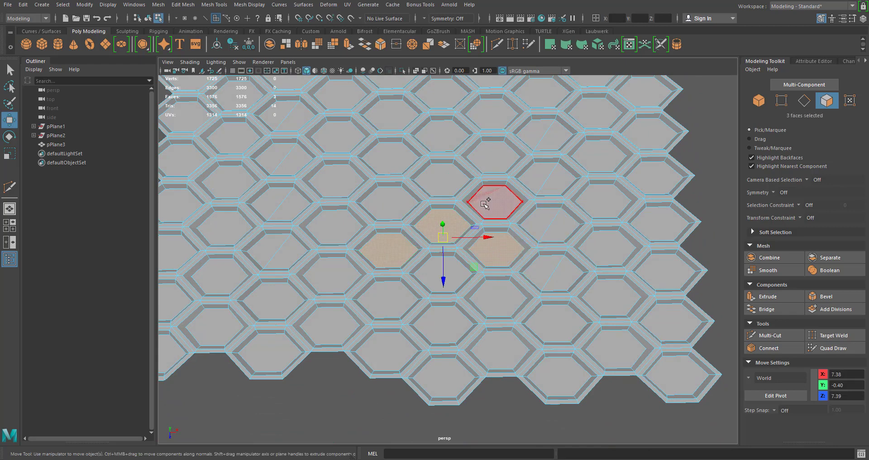
shift+click(495, 202)
key(Delete)
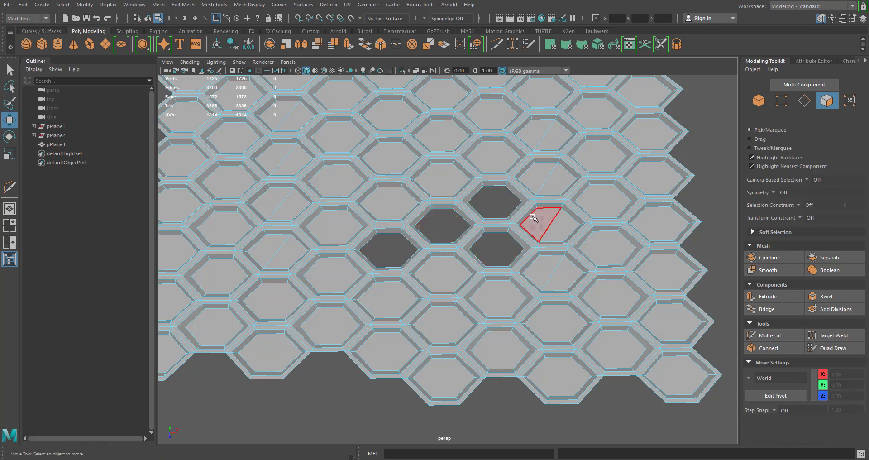